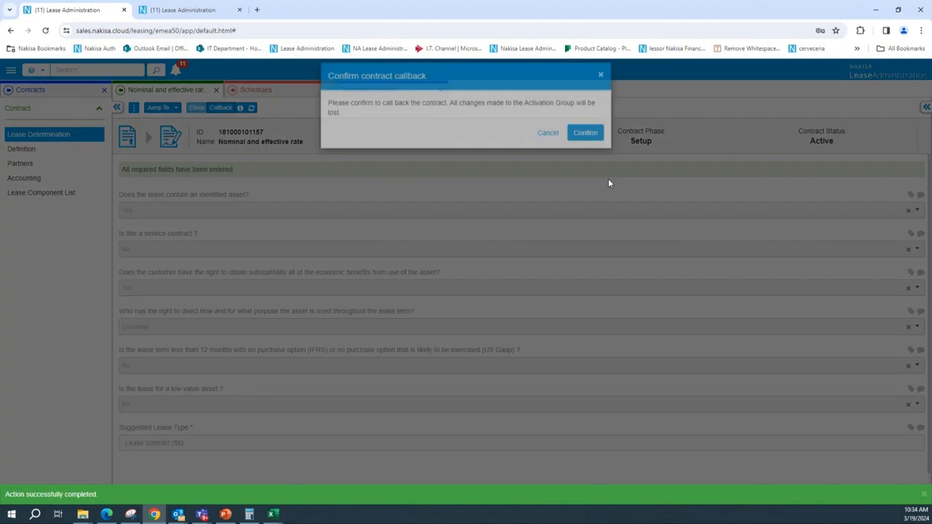
Confirm the contract callback and set the compounding frequency in the contract's accounting terms to 02 - Monthly (12)
click(584, 144)
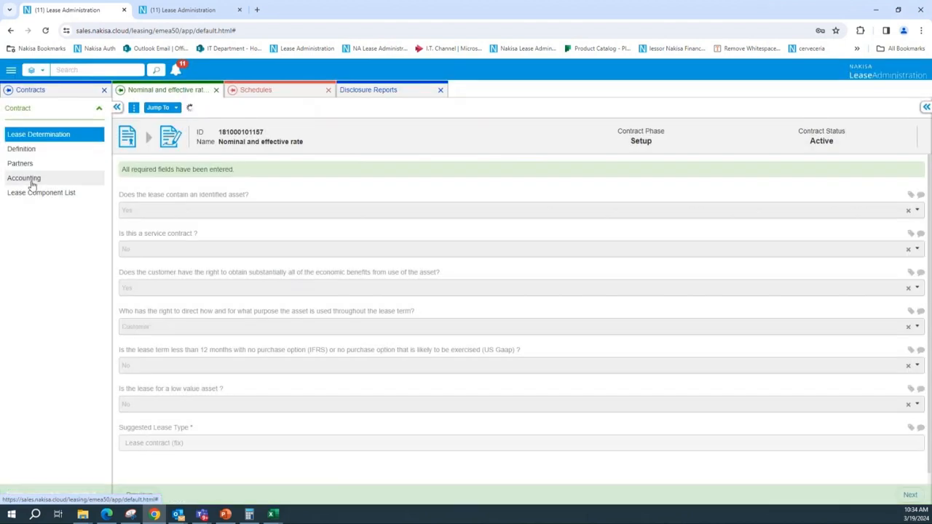
click(29, 179)
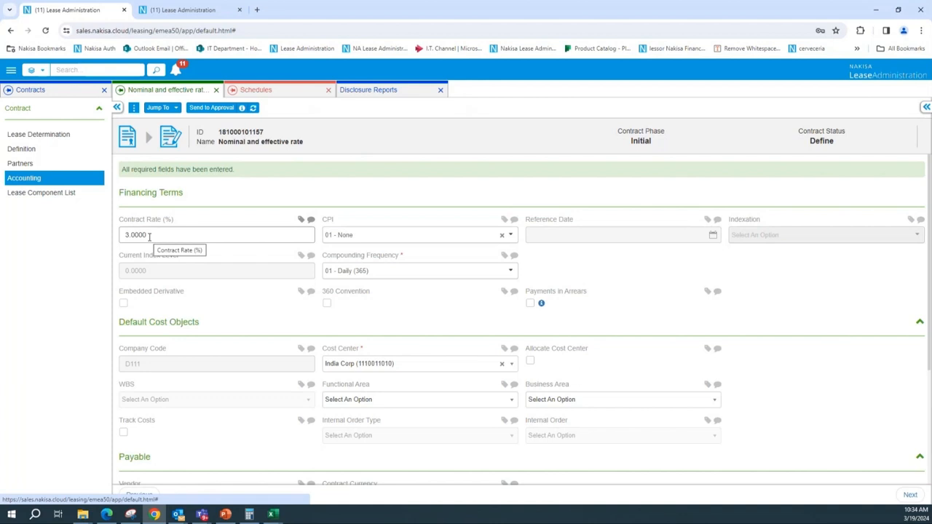
click(355, 272)
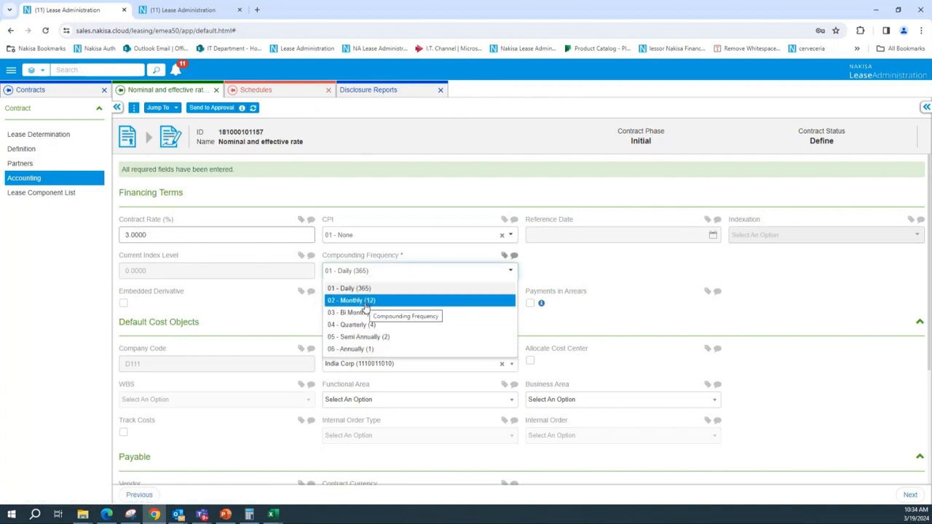
click(365, 304)
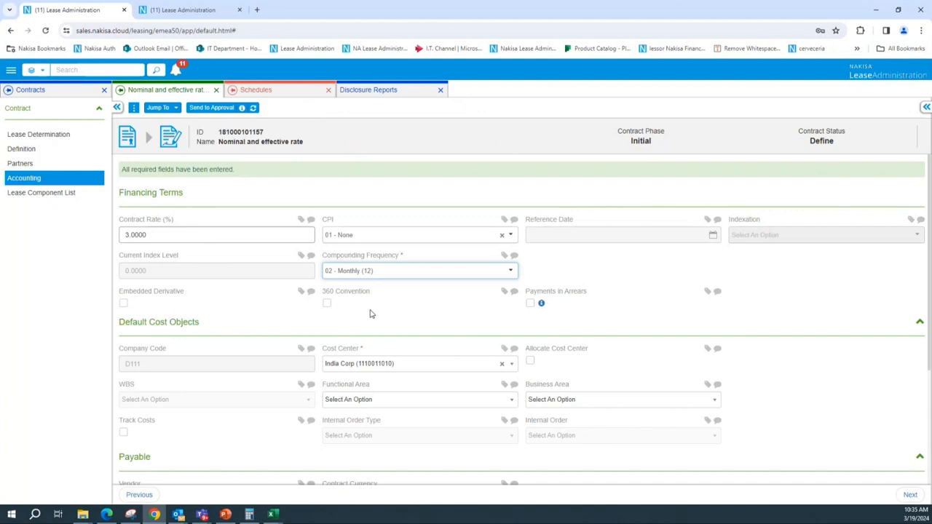
Send the contract to approval, then send its Nominal and effective rate activation group to assessment
click(206, 109)
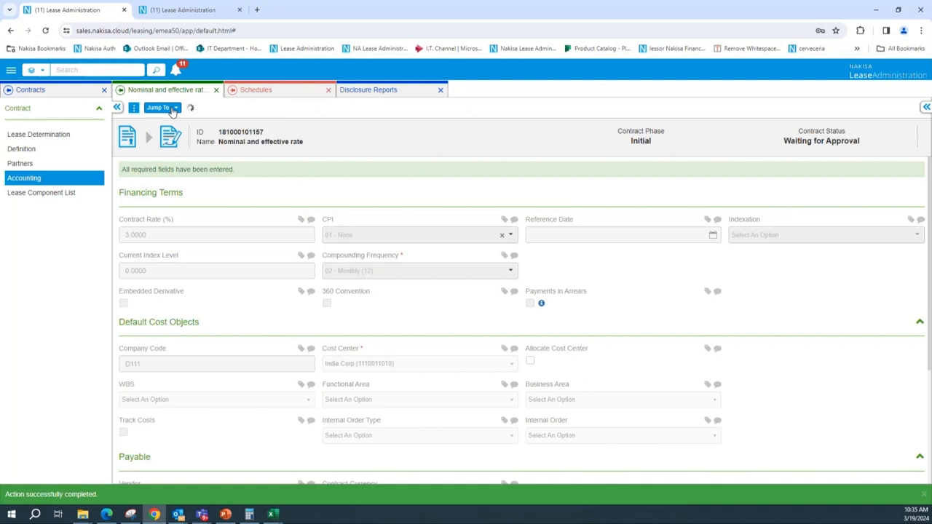
click(172, 109)
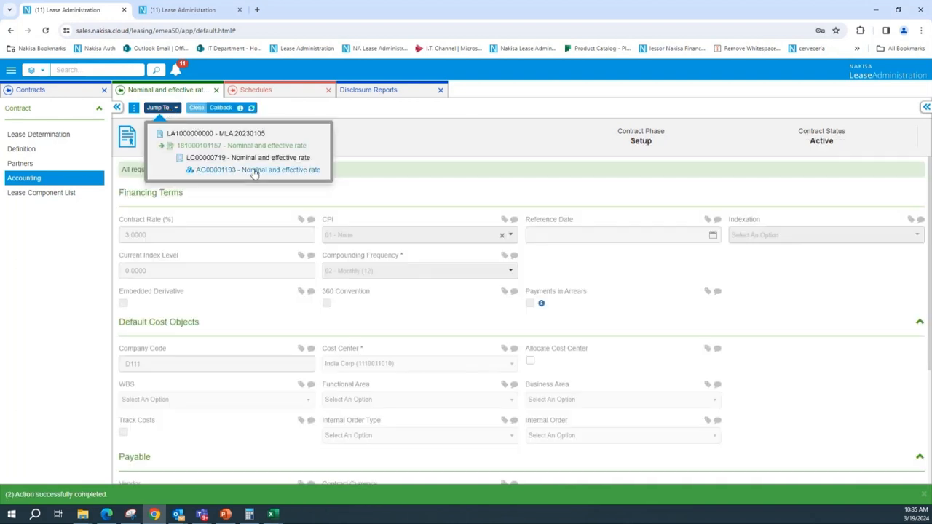
click(254, 171)
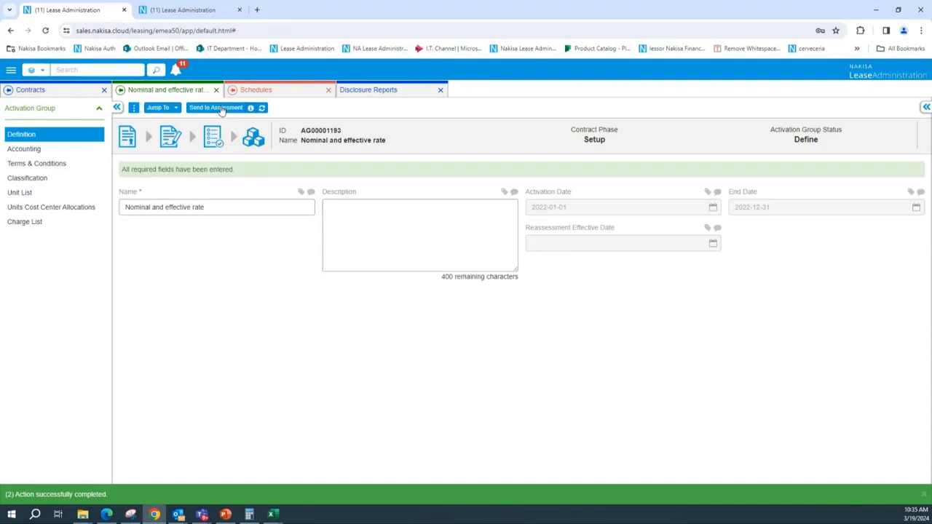
click(221, 107)
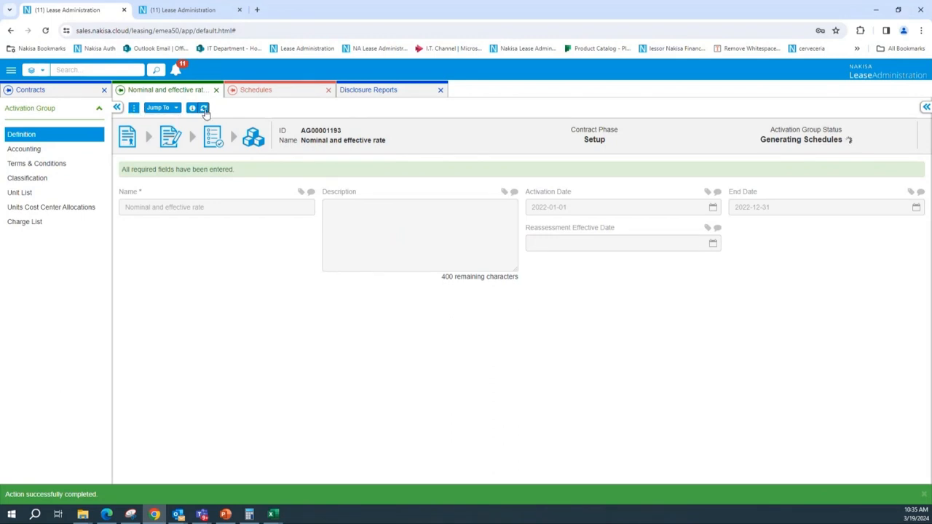
Open the activation group's schedules in the All Columns view and examine the effective interest rate columns
click(134, 108)
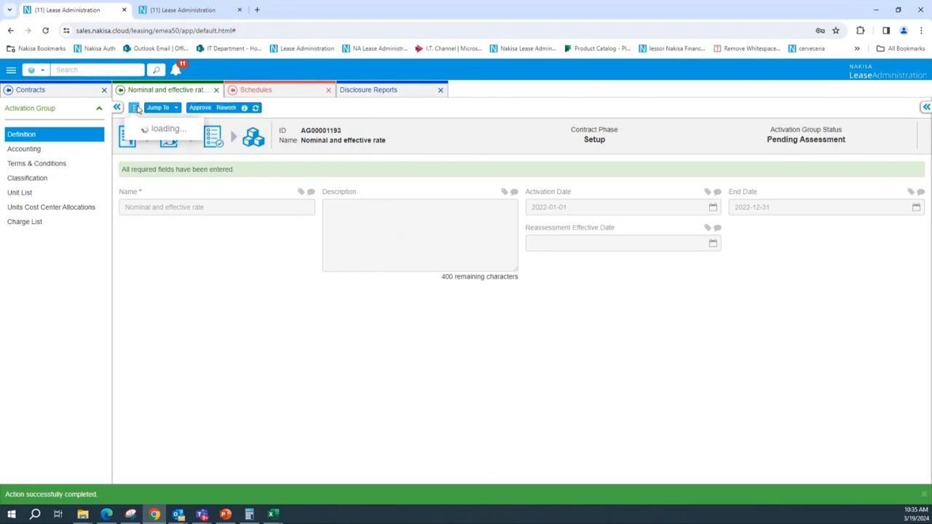
click(174, 149)
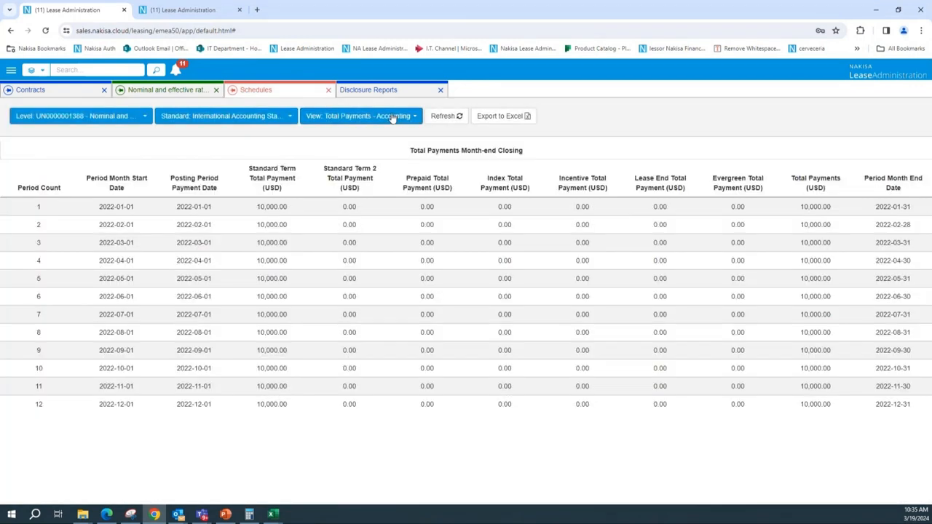
click(392, 116)
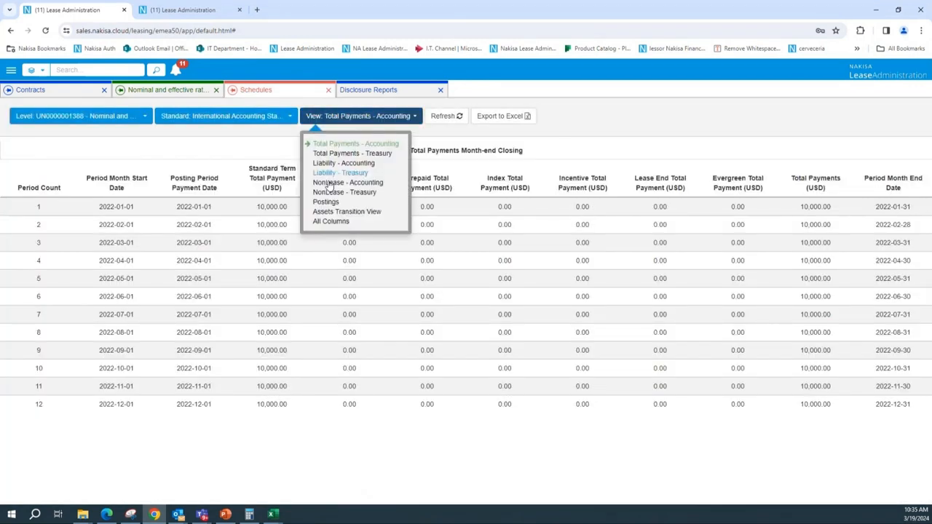
click(331, 218)
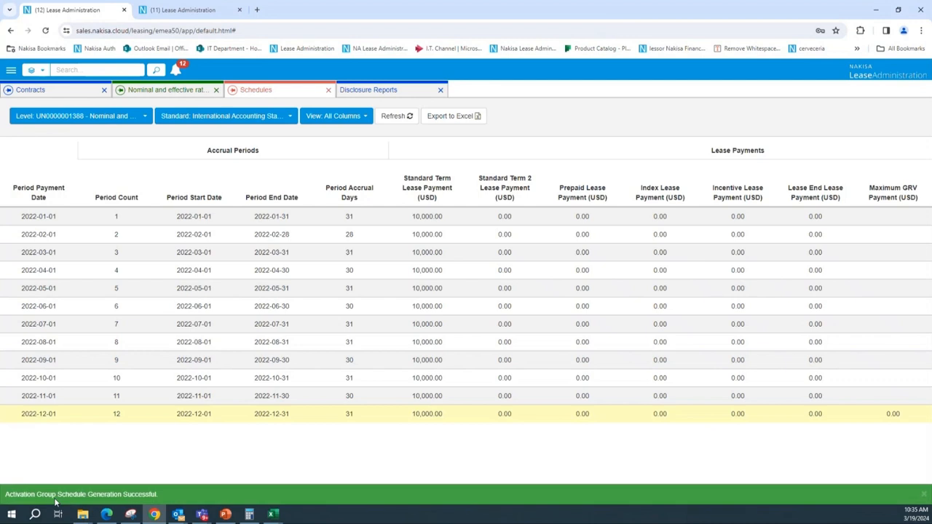
click(120, 445)
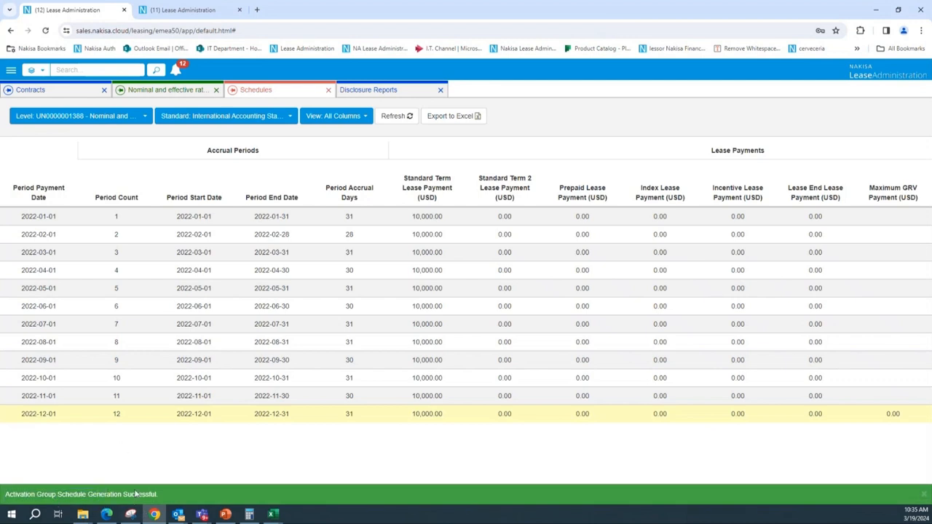
click(923, 495)
drag(125, 503, 262, 512)
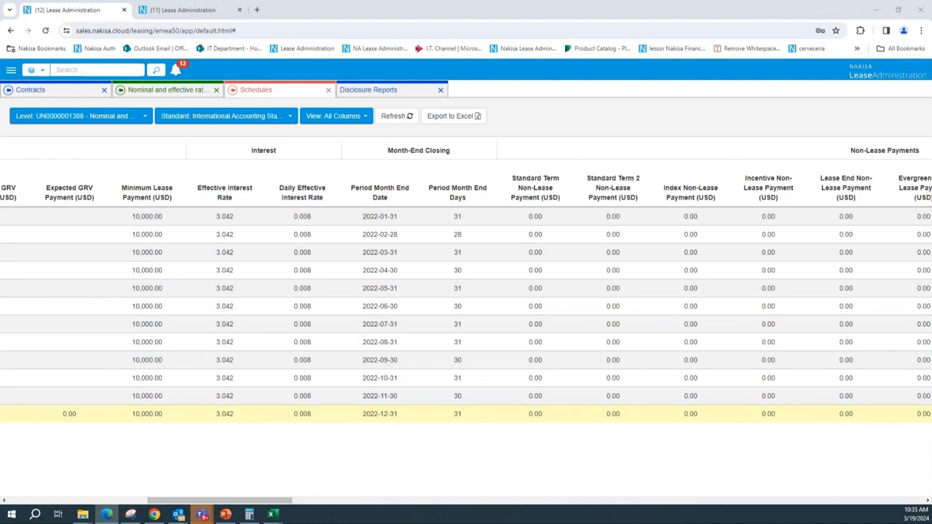
Switch to the CalculatorSoup page in Edge and calculate the effective rate for a nominal rate of 3% with compounding 12
drag(220, 73, 314, 69)
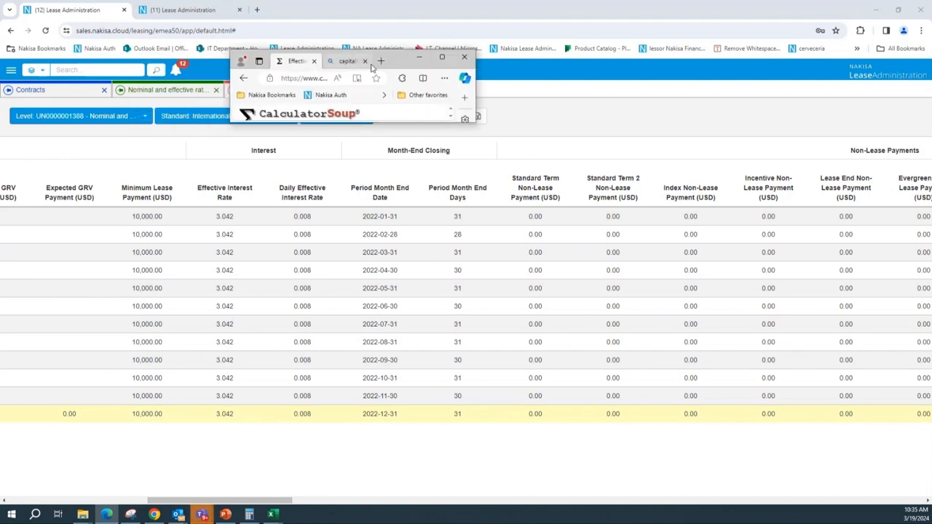
click(442, 58)
double_click(418, 157)
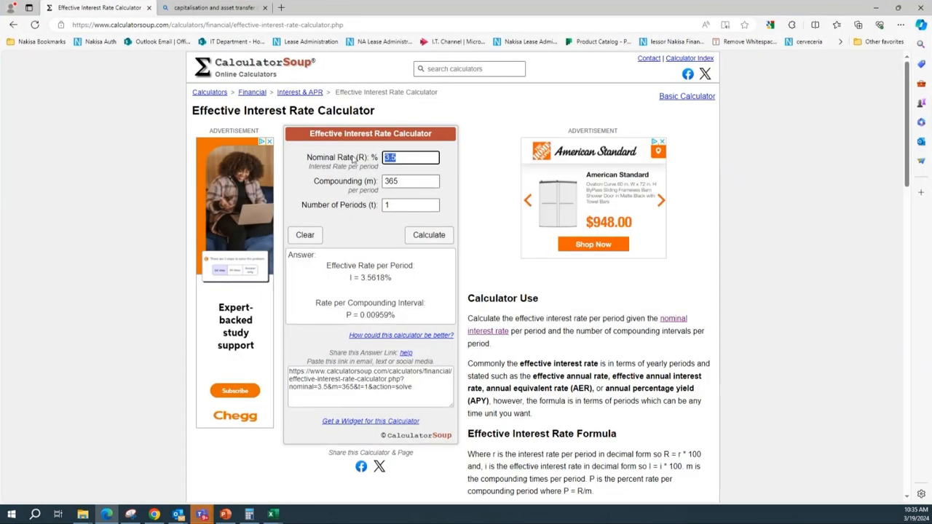
text(3)
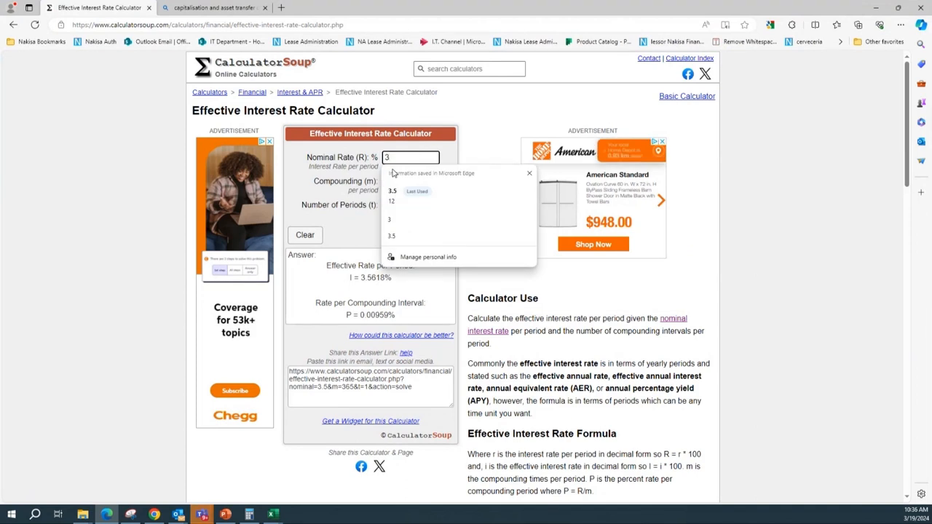
click(524, 110)
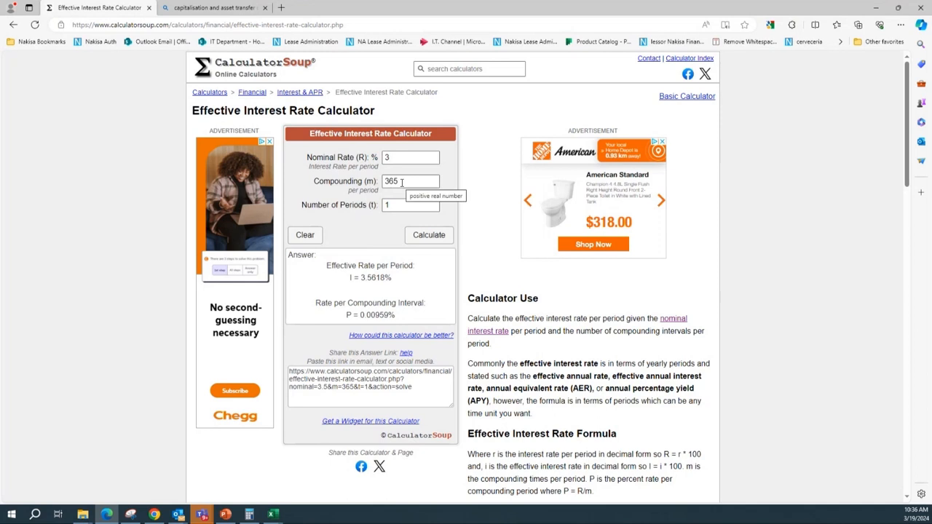
drag(402, 183, 367, 182)
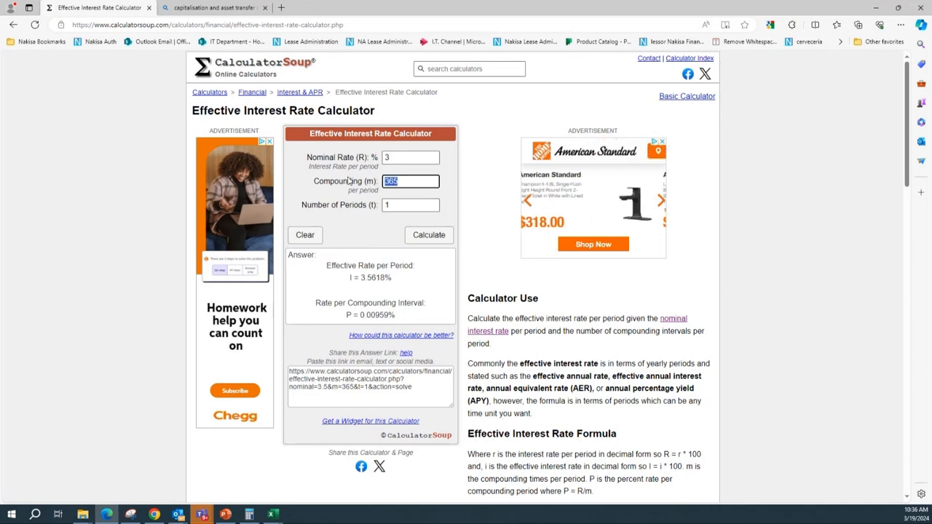
text(12)
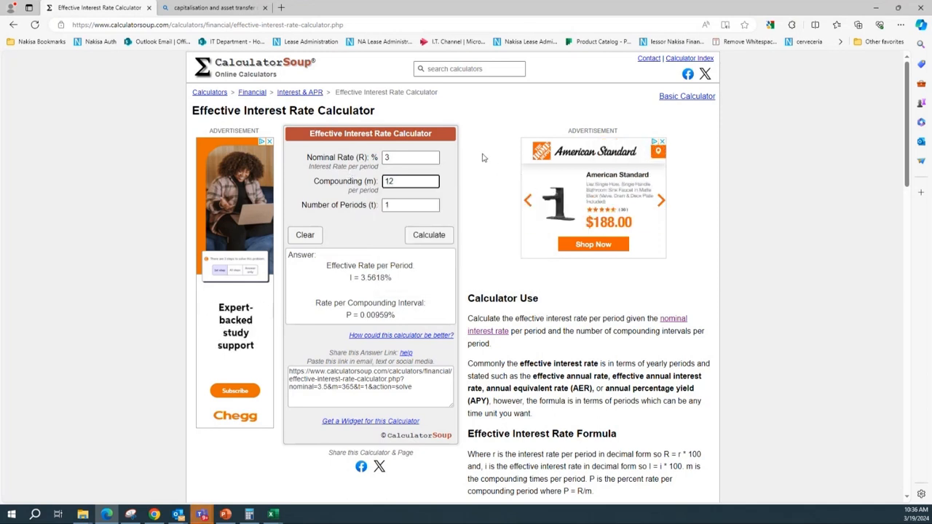
click(428, 236)
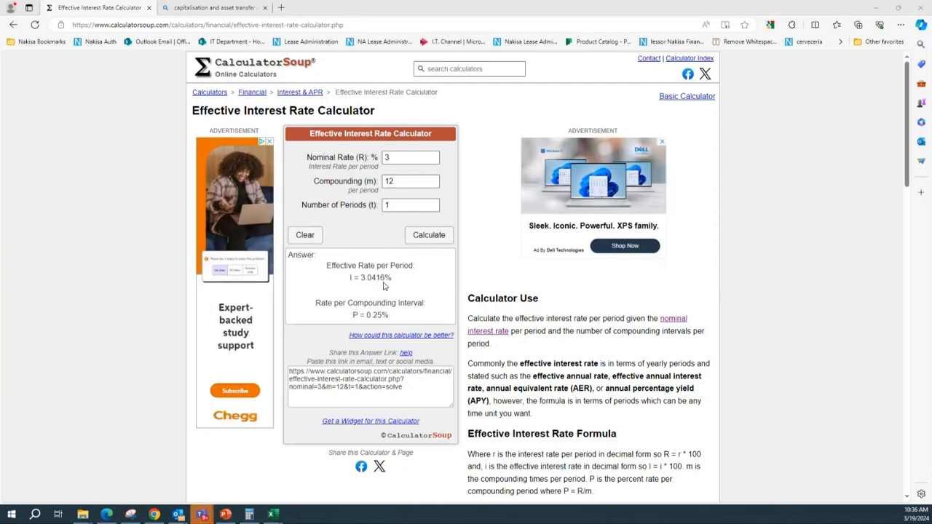
Switch back to Lease Administration, return the activation group to rework, and call back its contract with confirmation
key(alt+Tab)
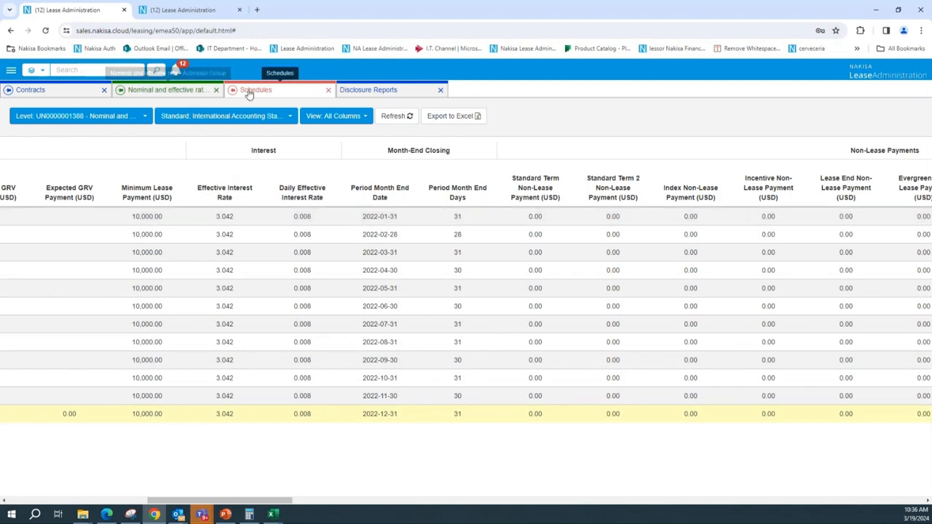
click(174, 91)
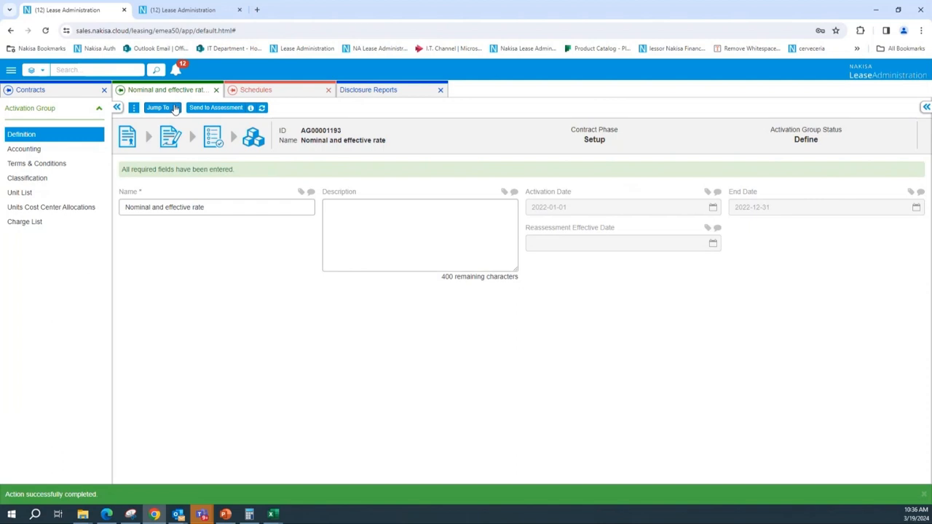
click(175, 108)
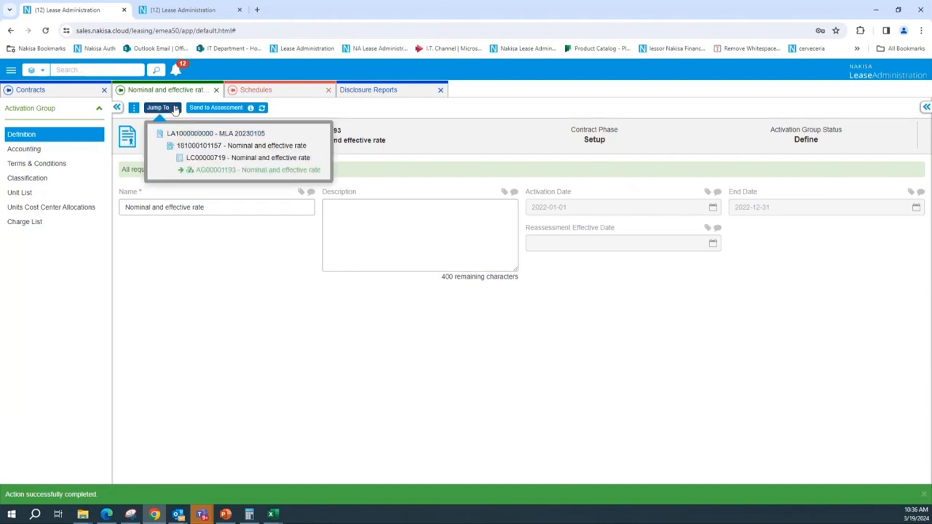
click(197, 147)
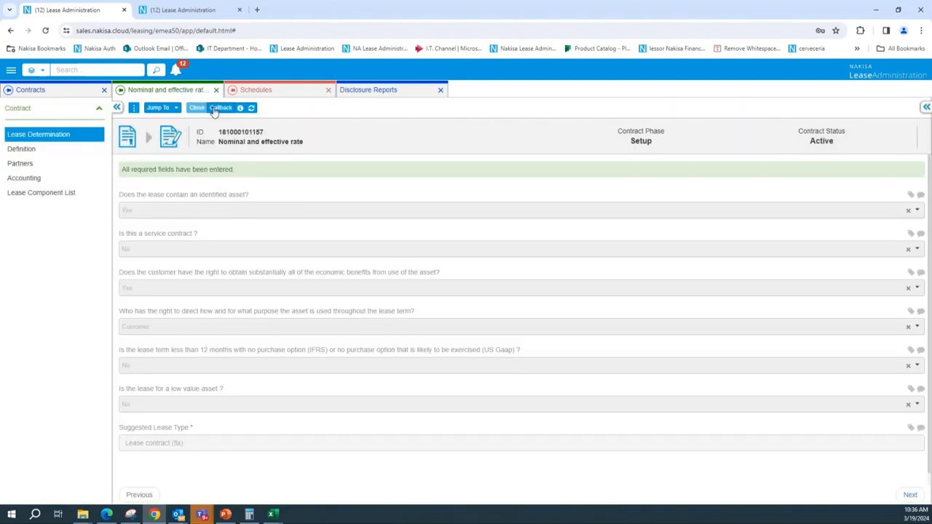
click(214, 109)
click(585, 139)
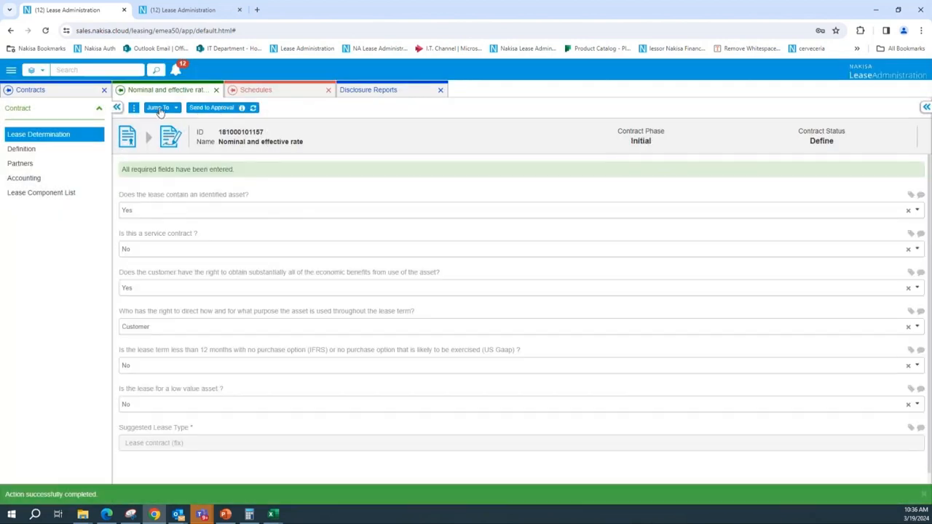
Set the compounding frequency in the contract's accounting financing terms to 01 - Daily (365)
click(159, 109)
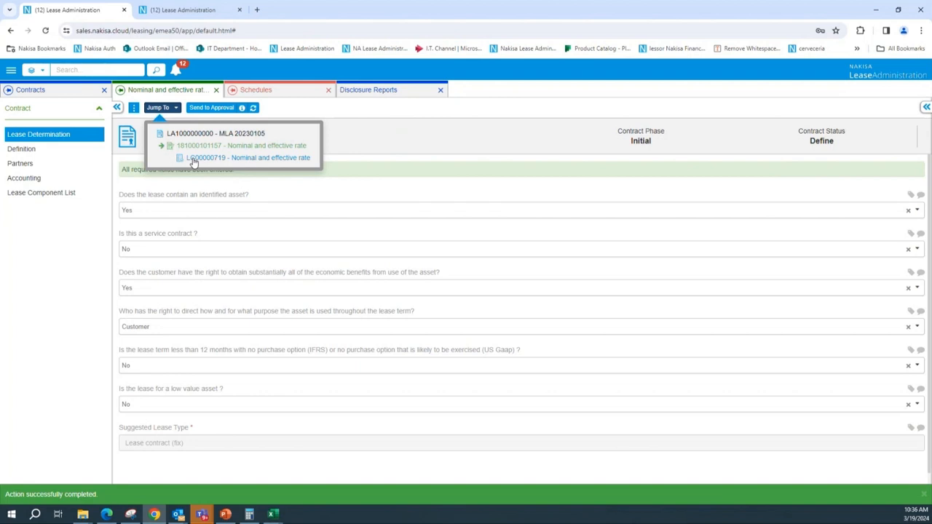
click(24, 178)
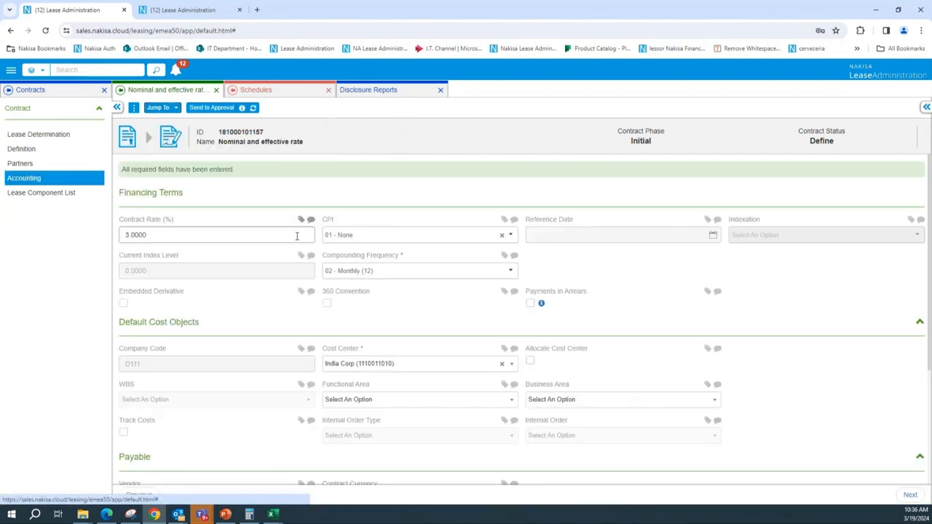
click(367, 273)
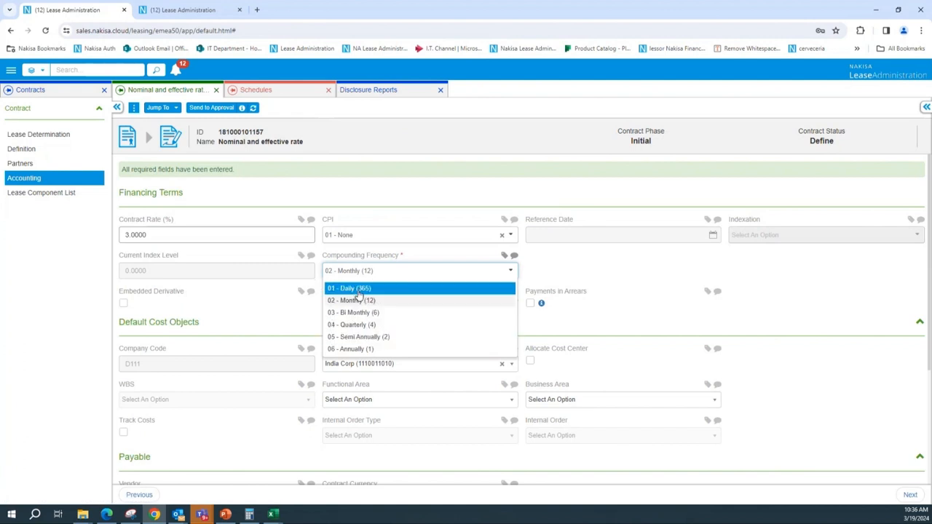
click(358, 290)
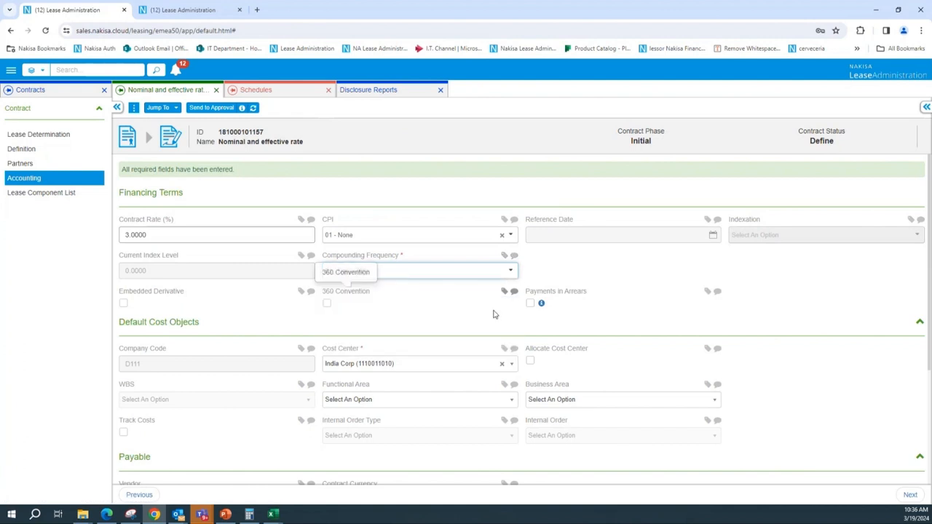
Send the daily-compounding contract to approval and submit its newly generated activation group for assessment
click(211, 108)
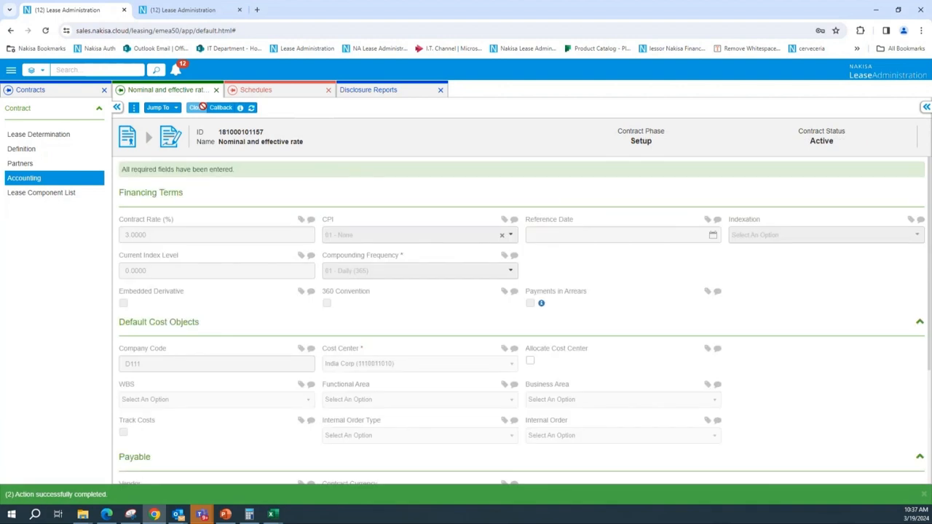
click(162, 109)
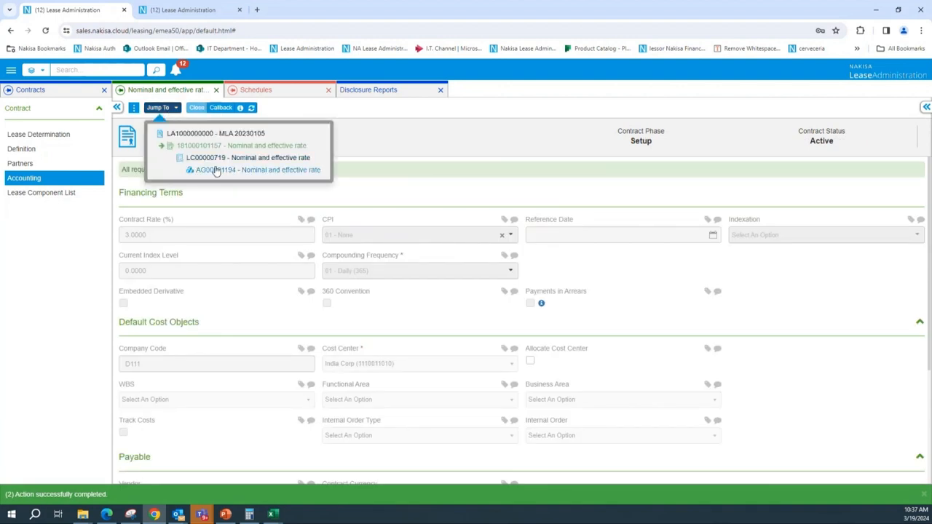
click(216, 170)
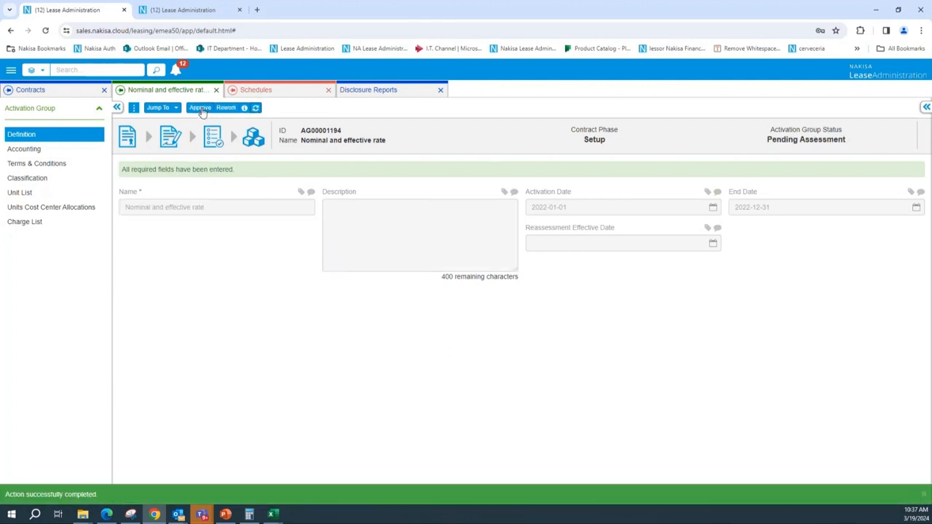
View the daily-compounding activation group's schedules in the All Columns view and examine the effective interest rate columns
click(134, 109)
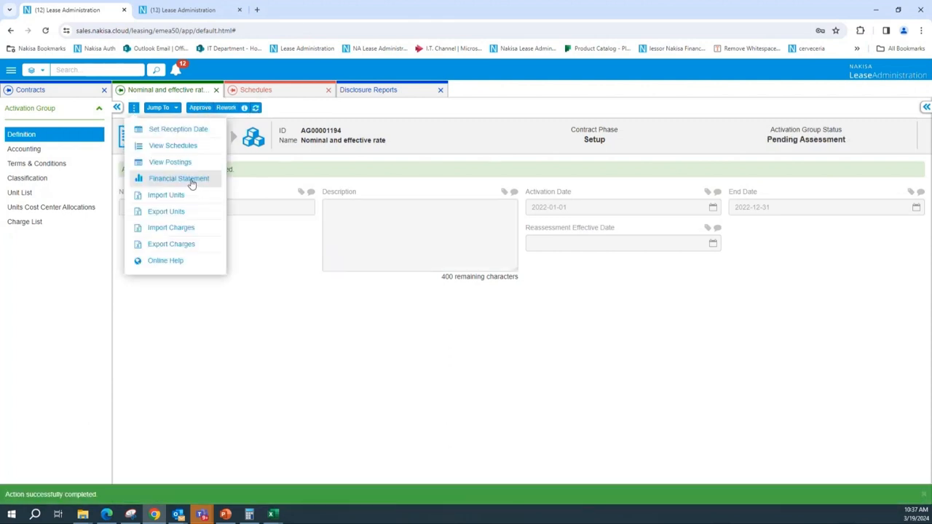
click(182, 147)
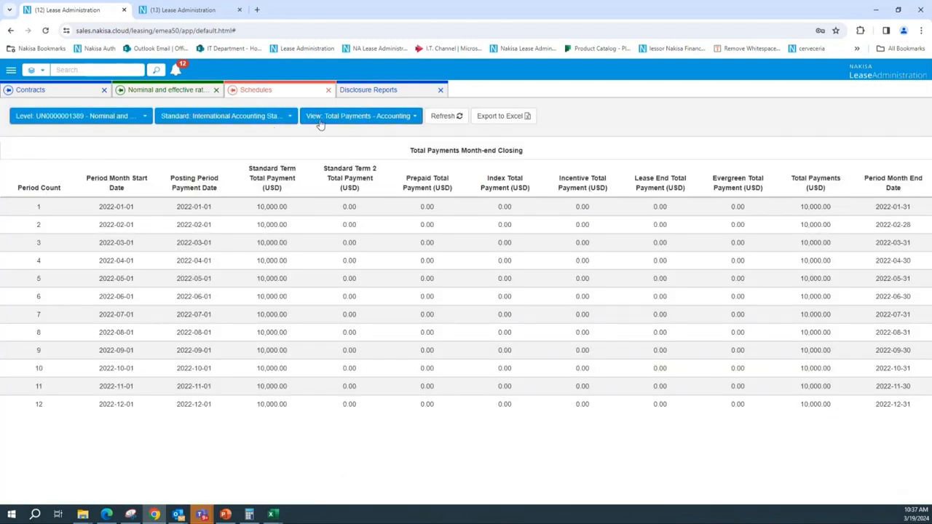
click(339, 120)
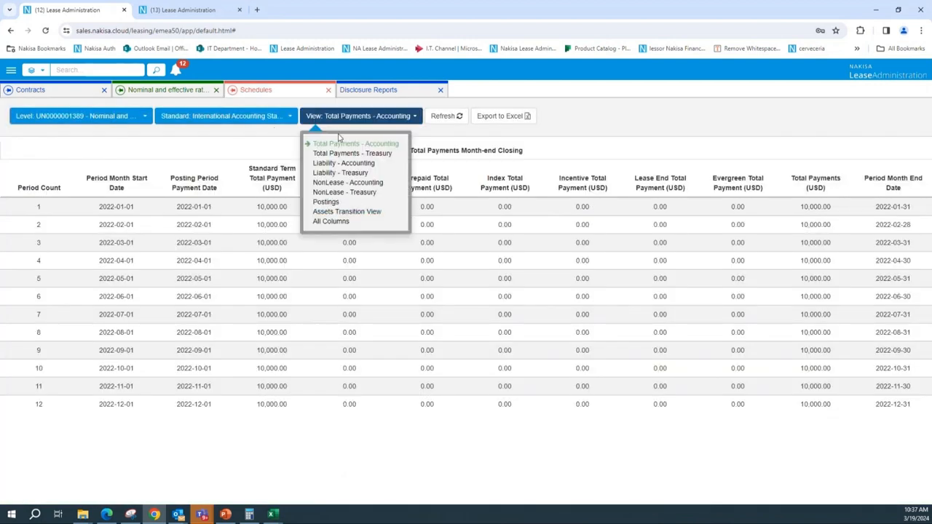
click(325, 221)
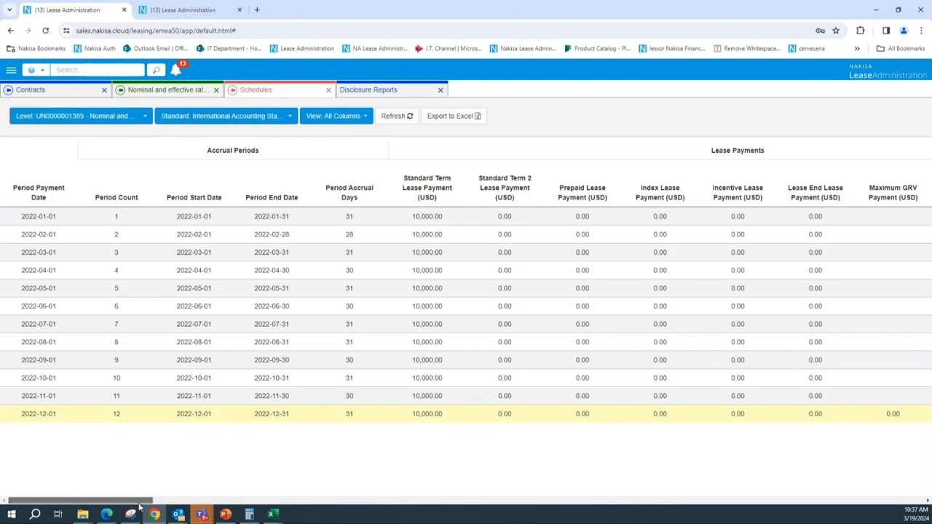
drag(144, 501, 233, 502)
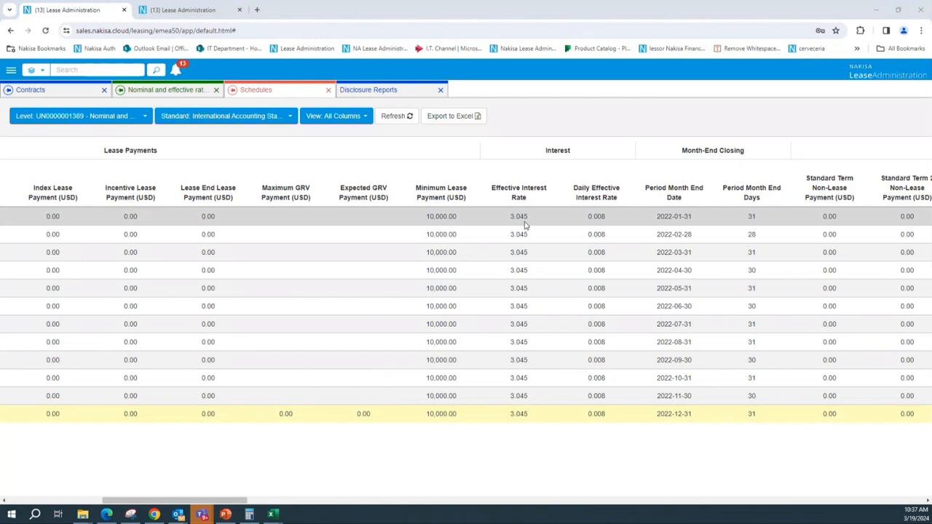
Switch to the CalculatorSoup page in Edge, calculate the effective rate with compounding 365, and return to the schedules in Lease Administration
key(alt+Tab)
click(403, 158)
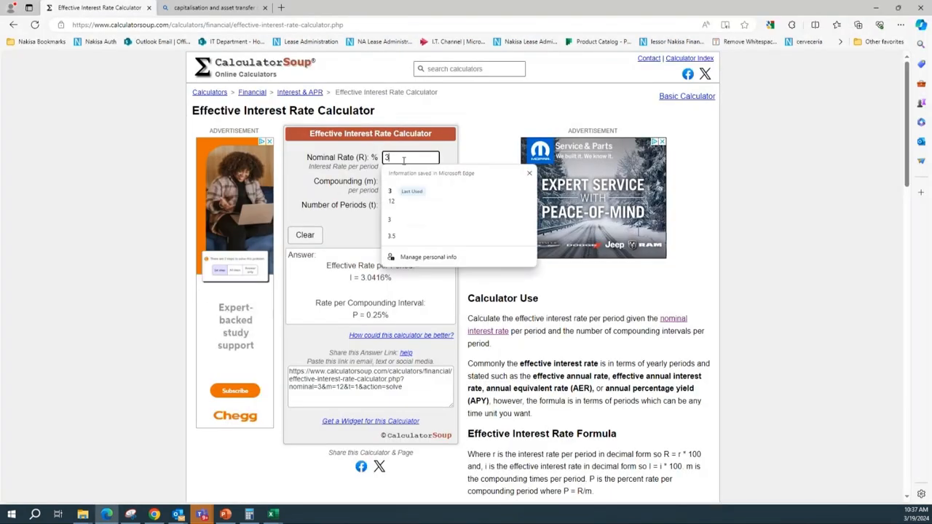
click(346, 177)
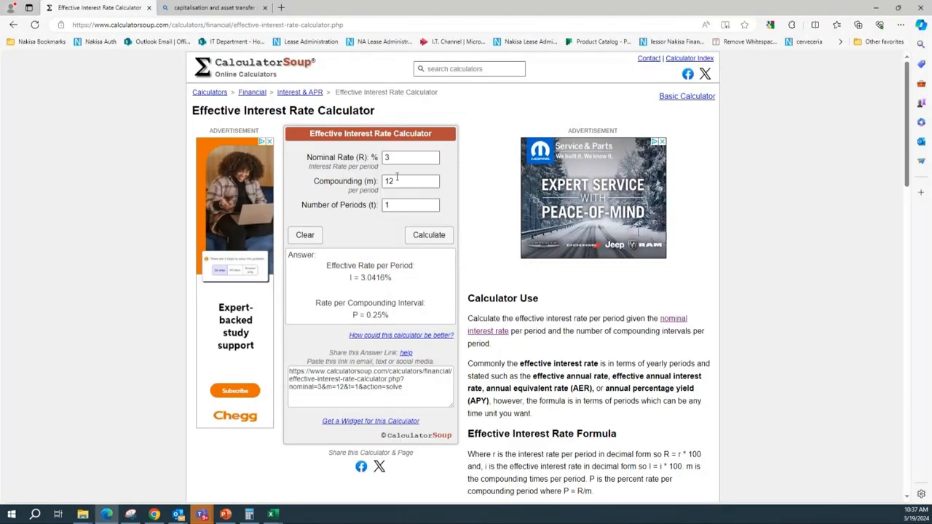
double_click(406, 180)
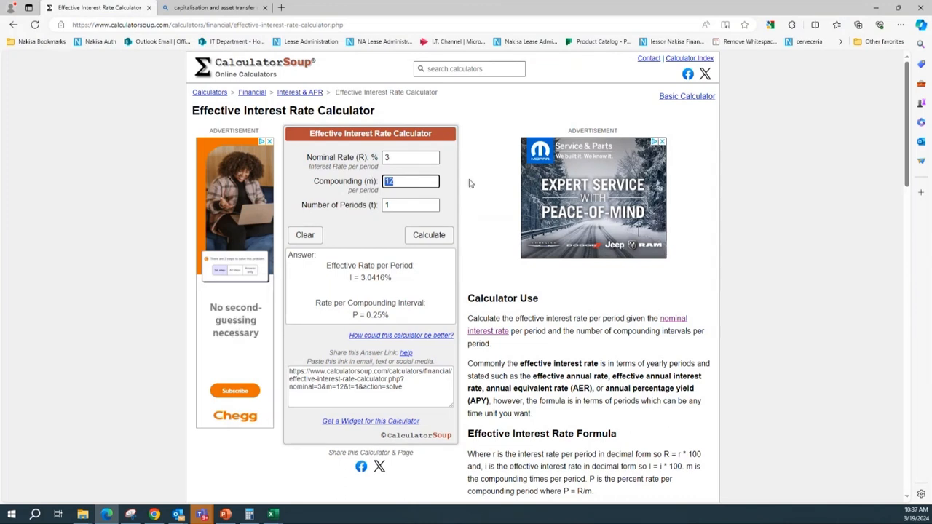
text(365)
key(Escape)
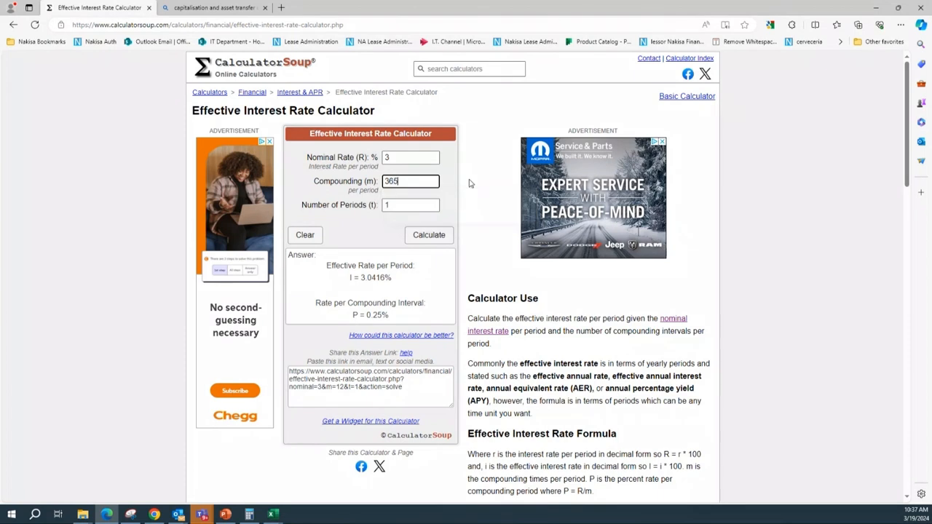
click(428, 235)
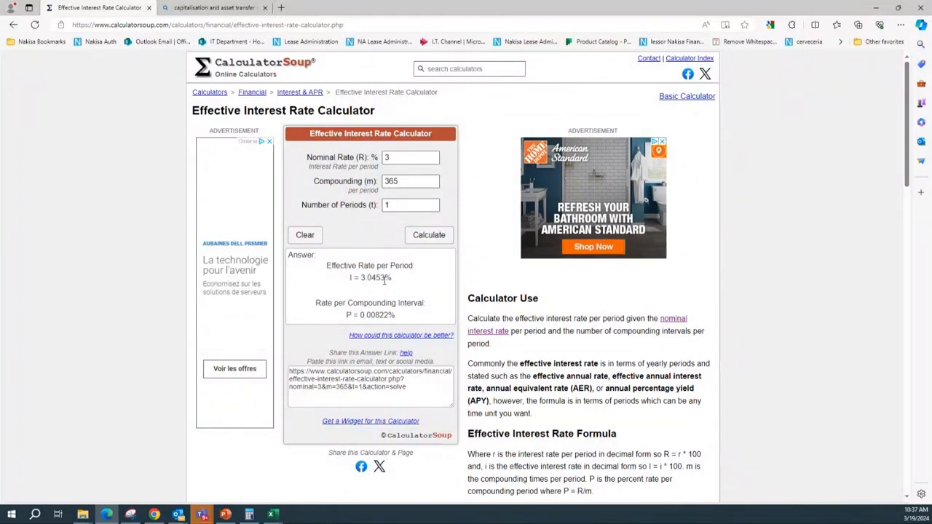
key(alt+Tab)
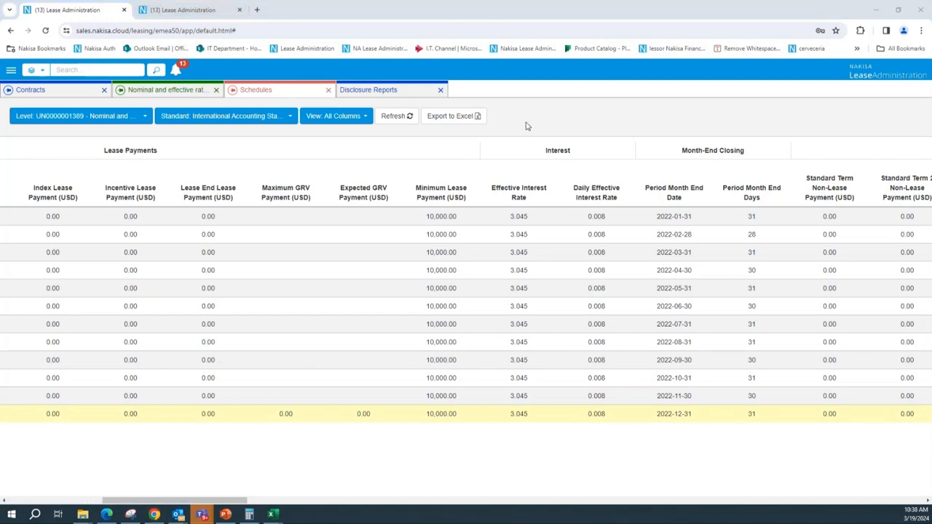
Switch to the CalculatorSoup page in Edge again and calculate the effective rate for the 3% nominal rate with compounding 4
click(106, 514)
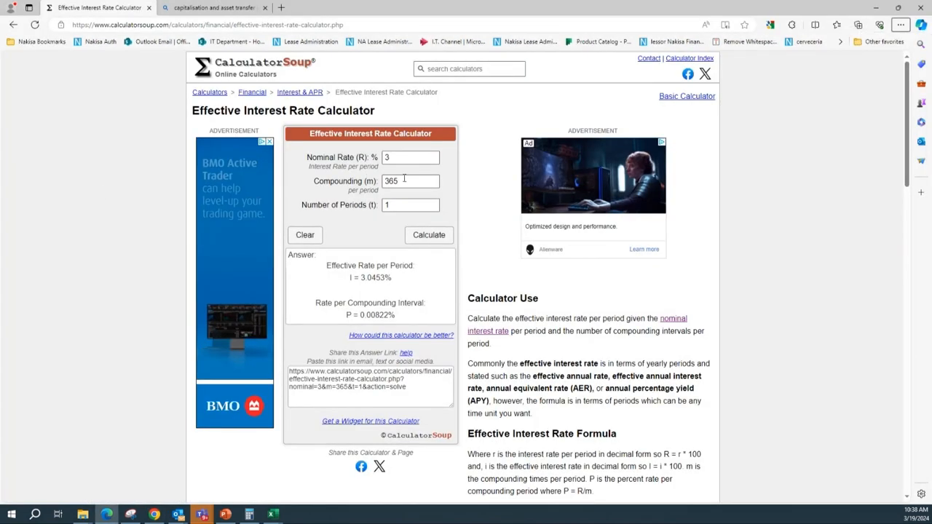
click(404, 181)
double_click(404, 180)
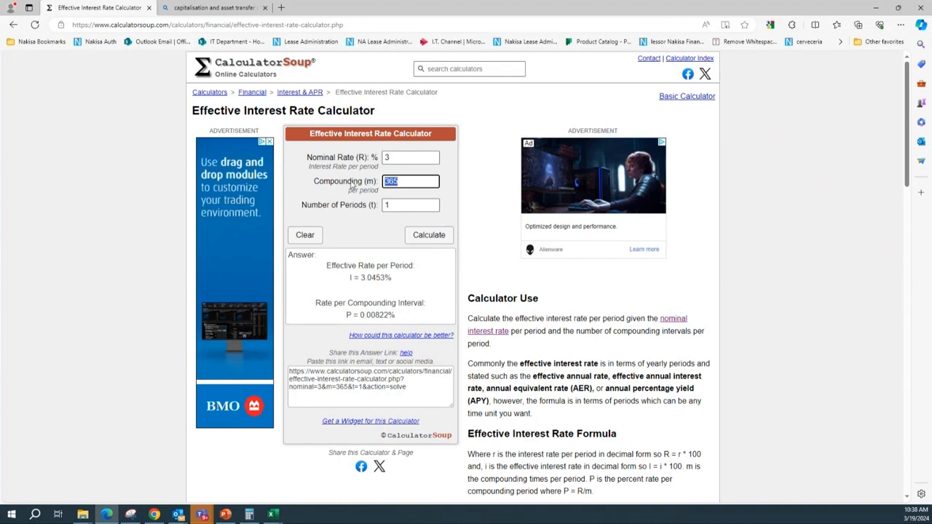
text(4)
click(416, 239)
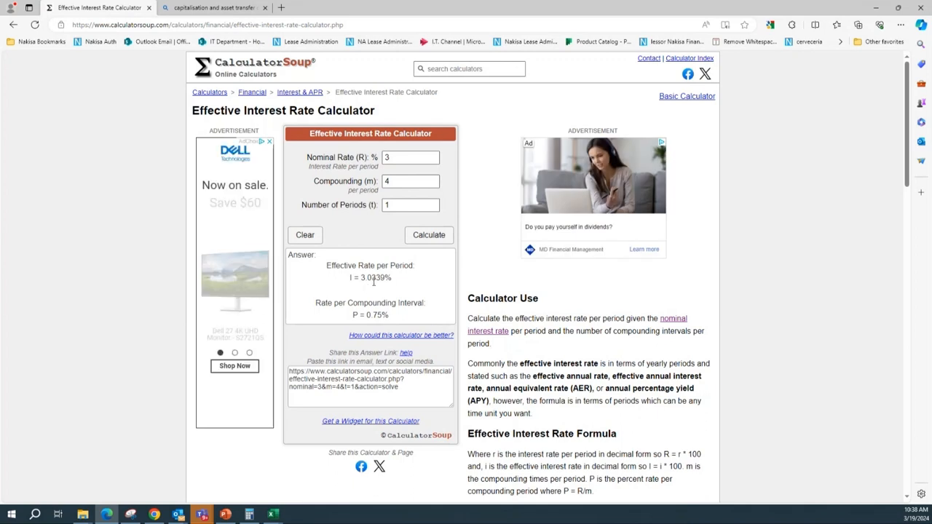
click(396, 180)
drag(395, 180, 384, 182)
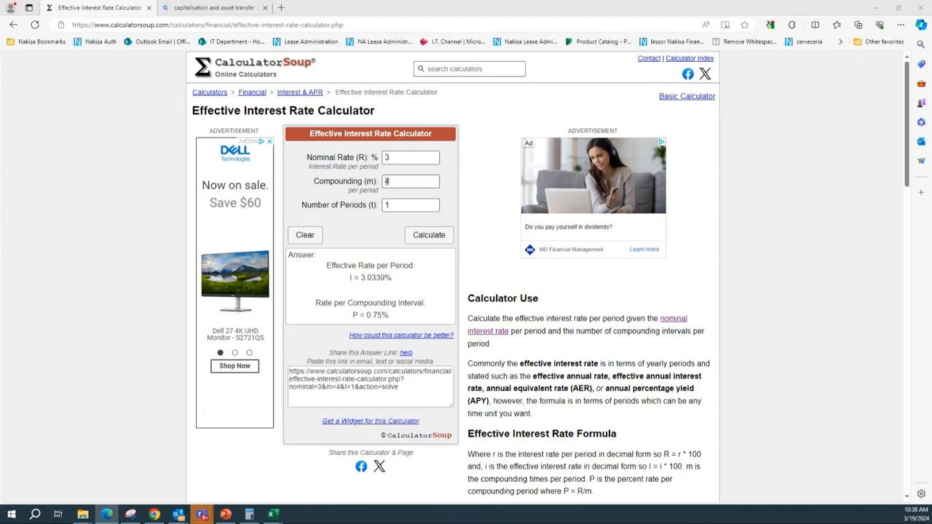
Switch to the PowerPoint presentation and show the "Effective rate Calculation – monthly" slide
key(alt+Tab)
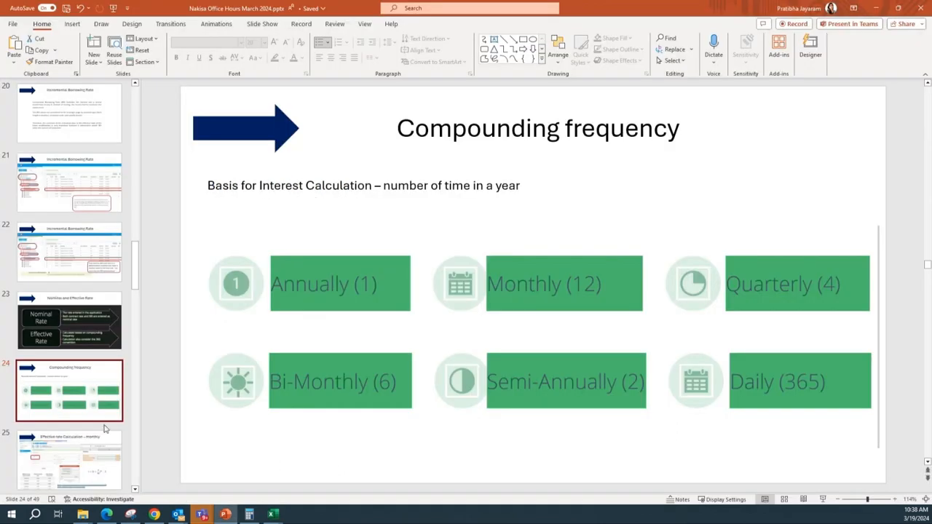
click(69, 455)
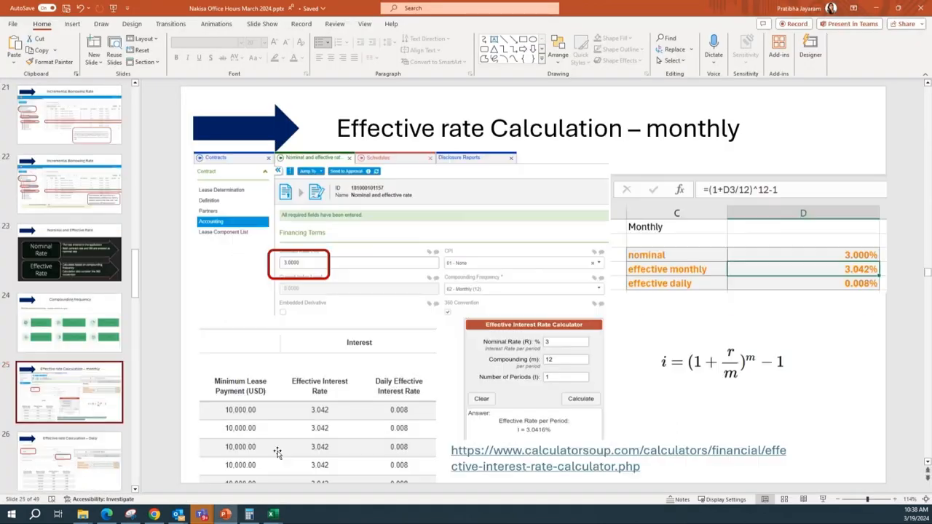
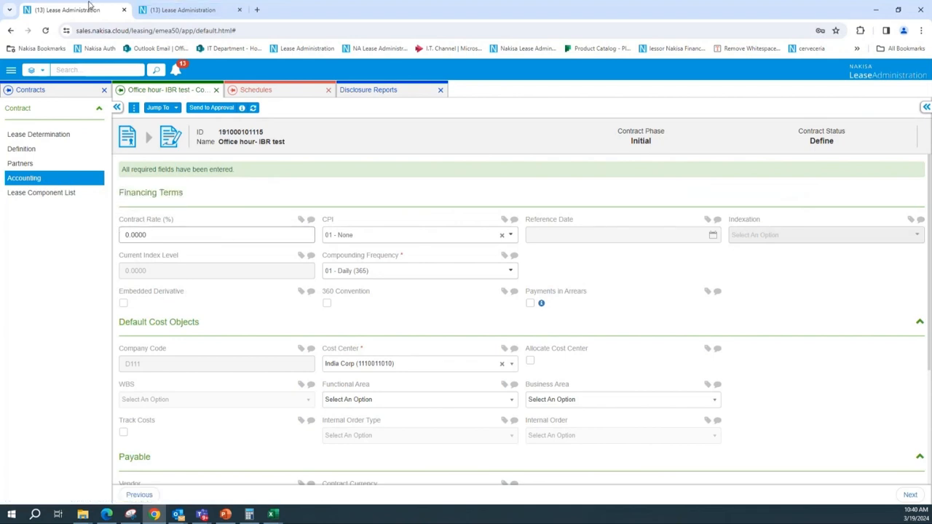
In the Lease Administration settings, search for "modify con" and then "ibr", and open the IBR entry under Master Data Export Settings
click(155, 6)
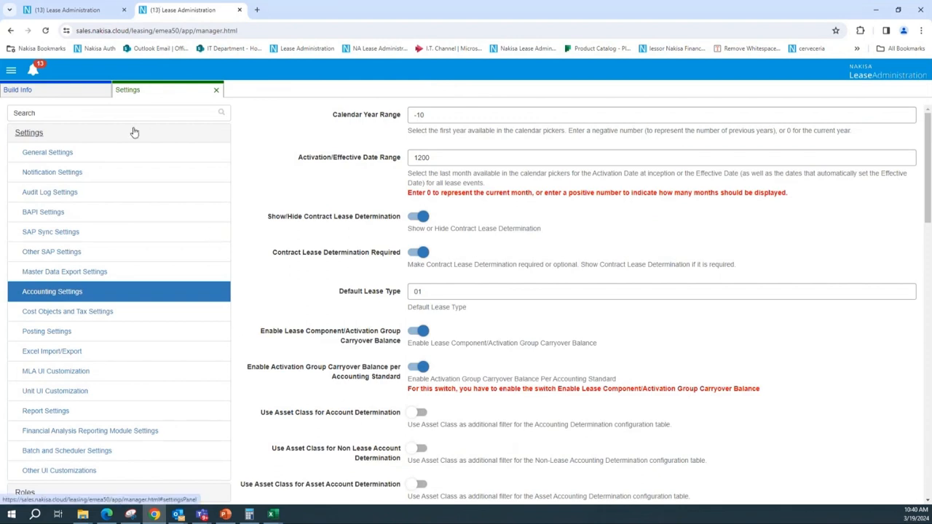
click(109, 120)
text(modify con)
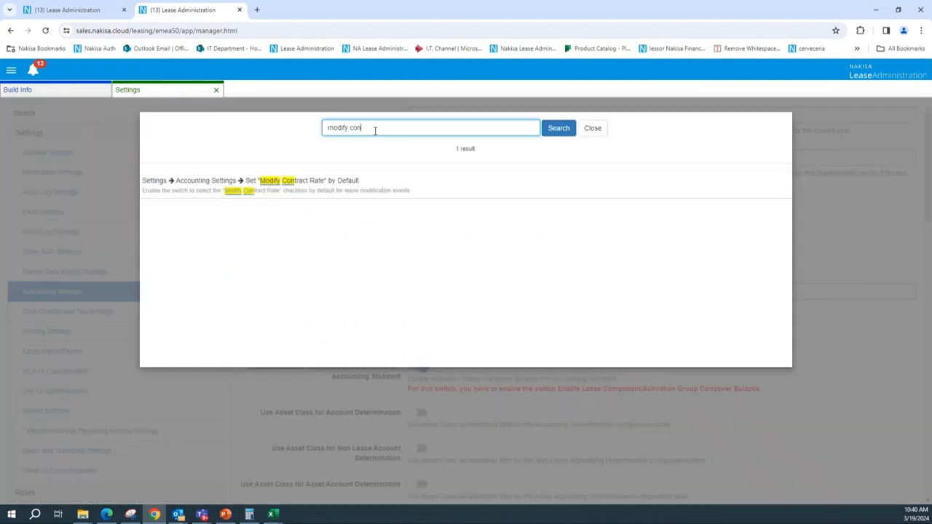
drag(375, 130, 296, 133)
text(ibr)
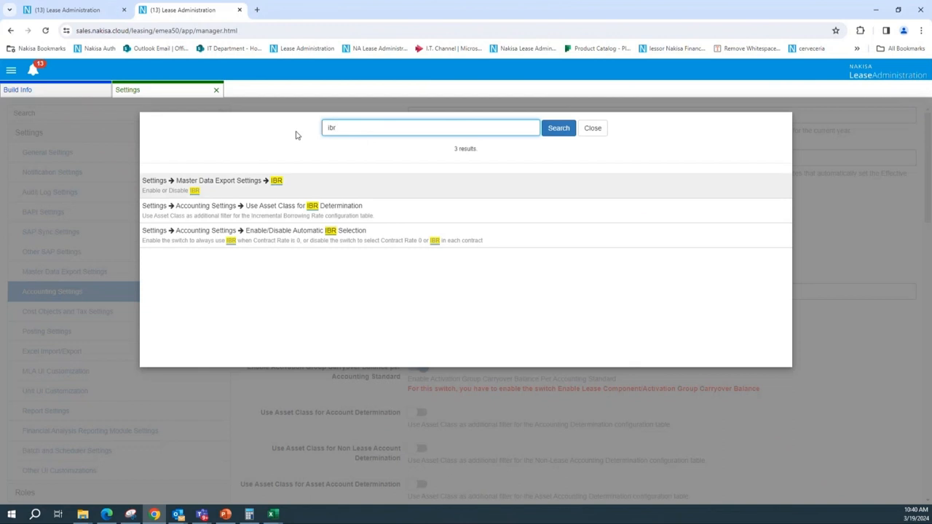
click(289, 187)
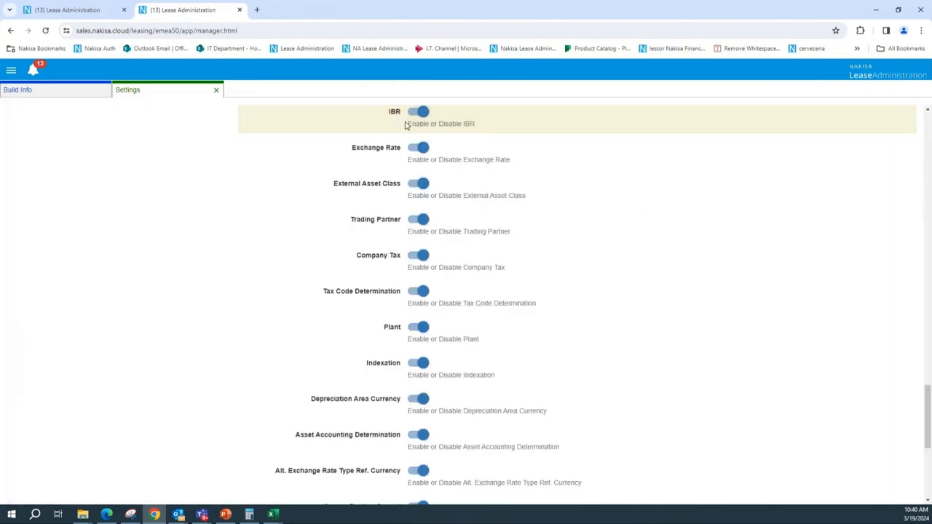
Return to the Office hour- IBR test contract and view its lease component's terms and conditions
click(71, 9)
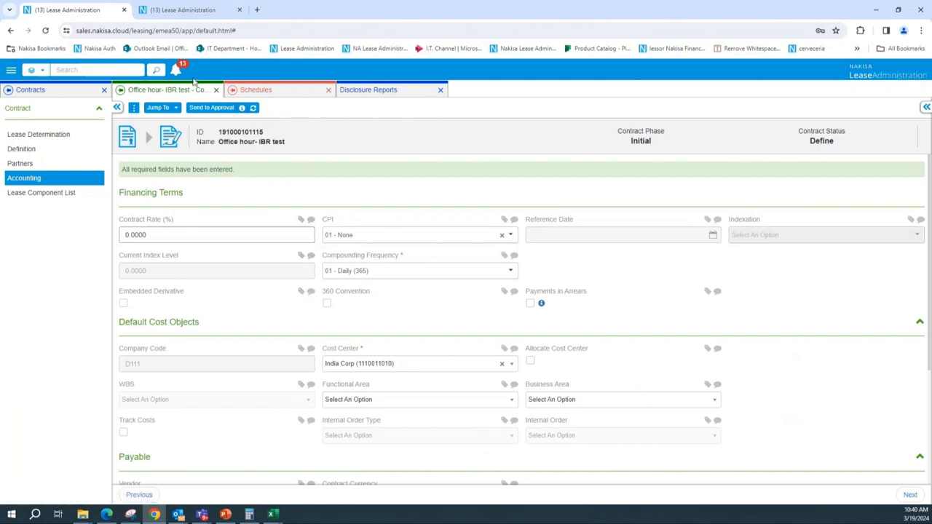
click(158, 107)
click(167, 146)
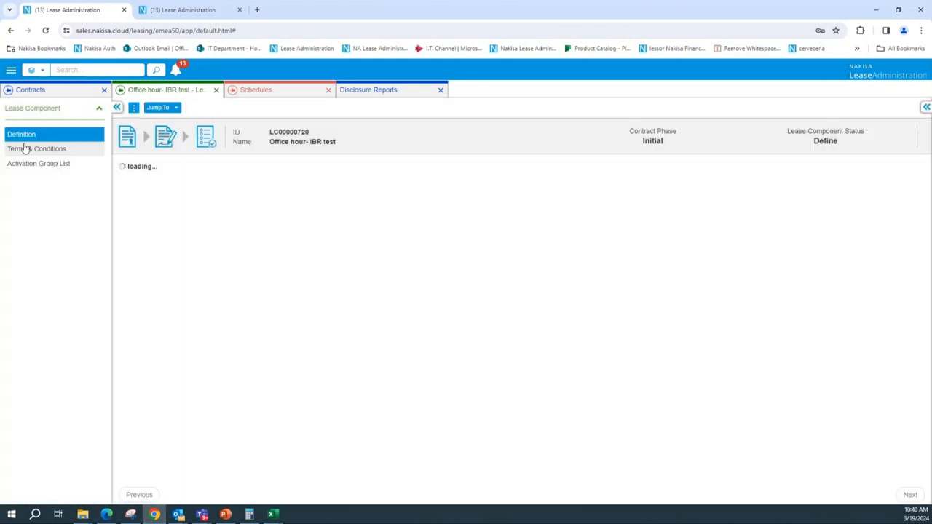
click(25, 149)
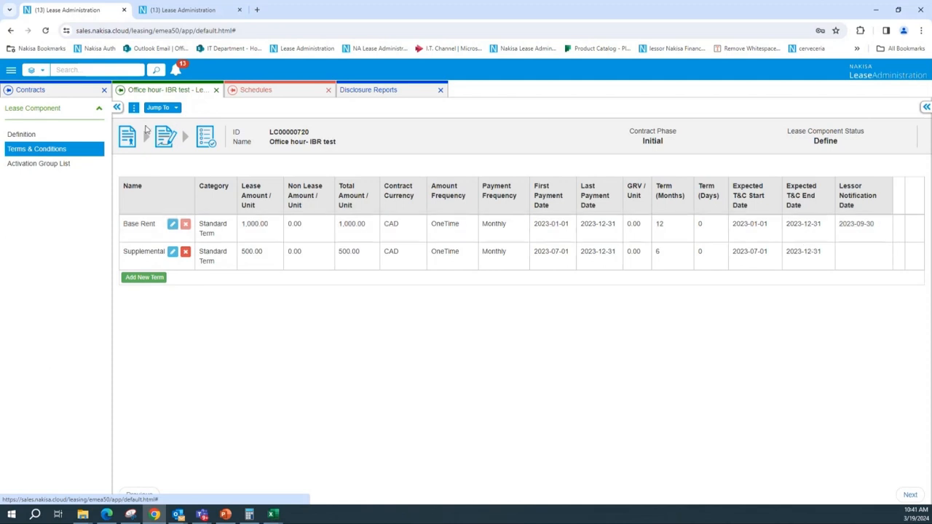
Go back to the Office hour- IBR test contract, send it to approval, and open its newly generated activation group
click(158, 108)
click(209, 145)
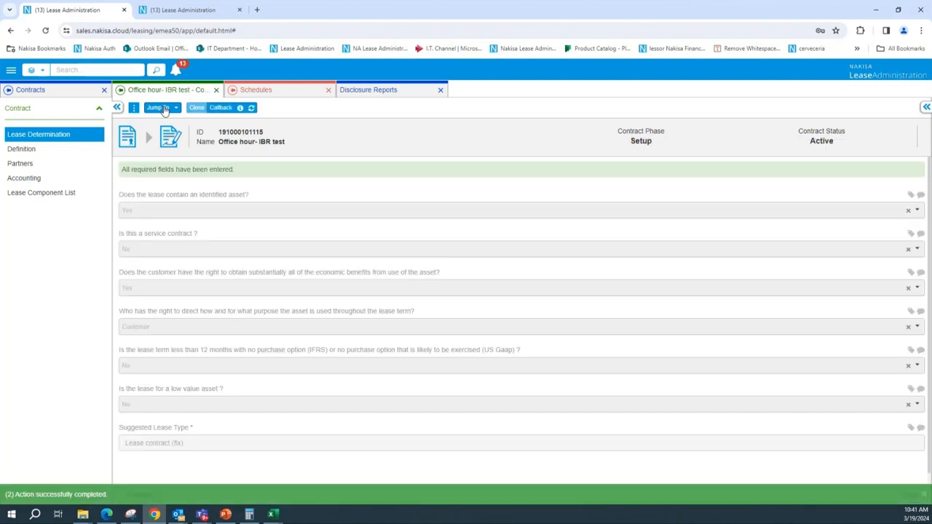
click(165, 108)
click(210, 171)
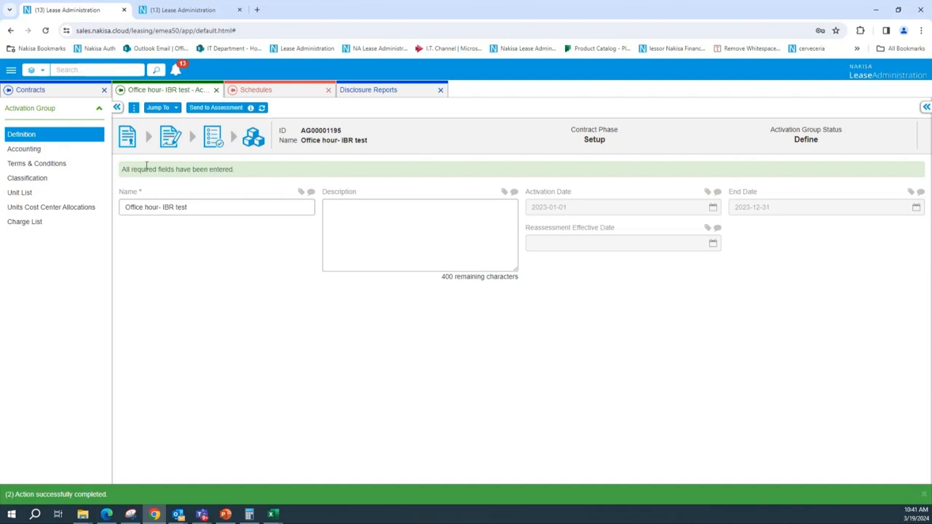
Review the activation group's terms and conditions, send it to assessment, and refresh its status
click(42, 166)
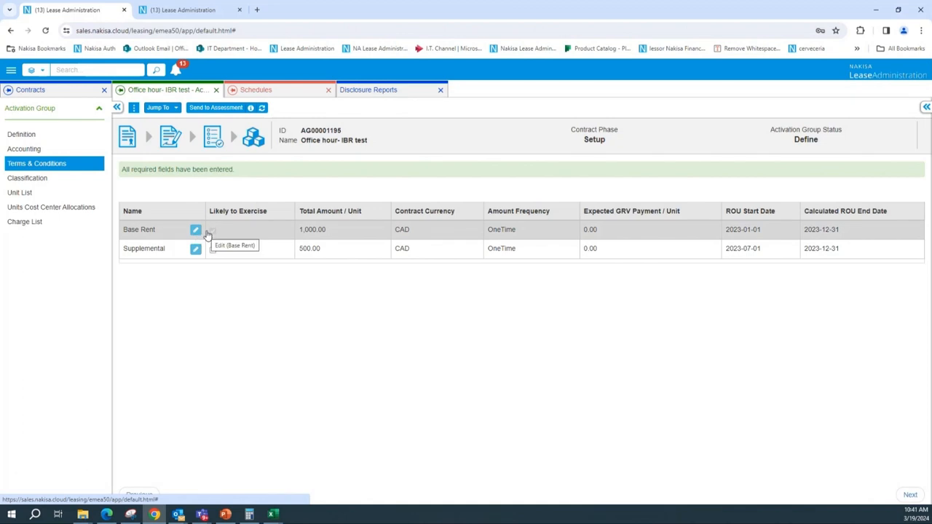
click(202, 109)
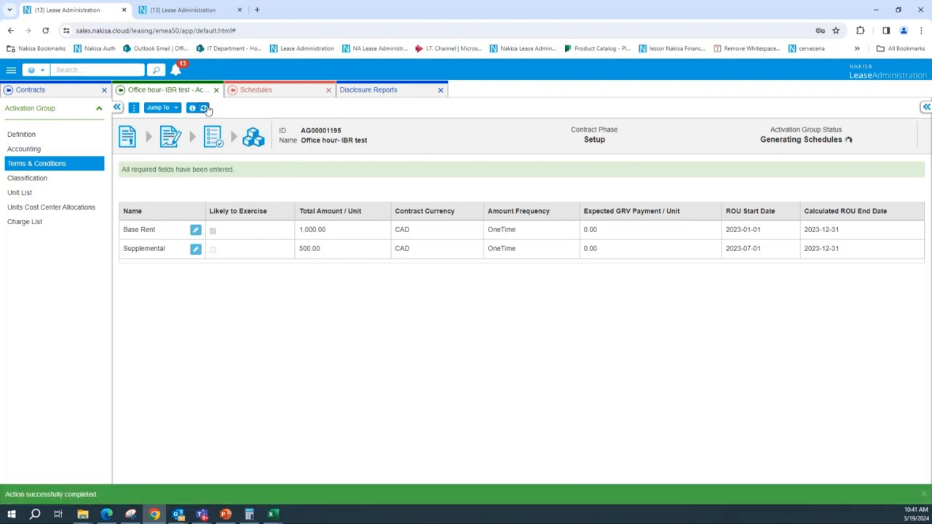
click(200, 109)
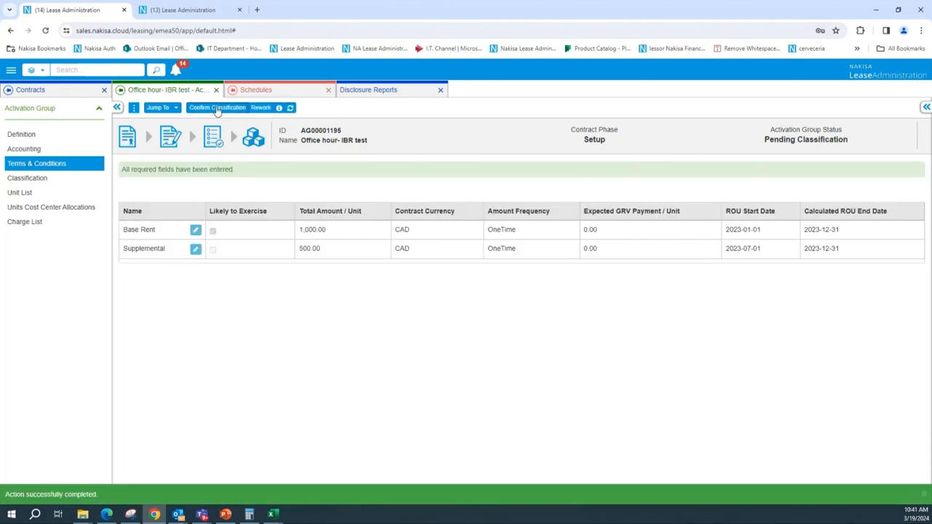
Set the GAAP classification of the activation group to Operating and confirm the classification
click(217, 108)
click(77, 179)
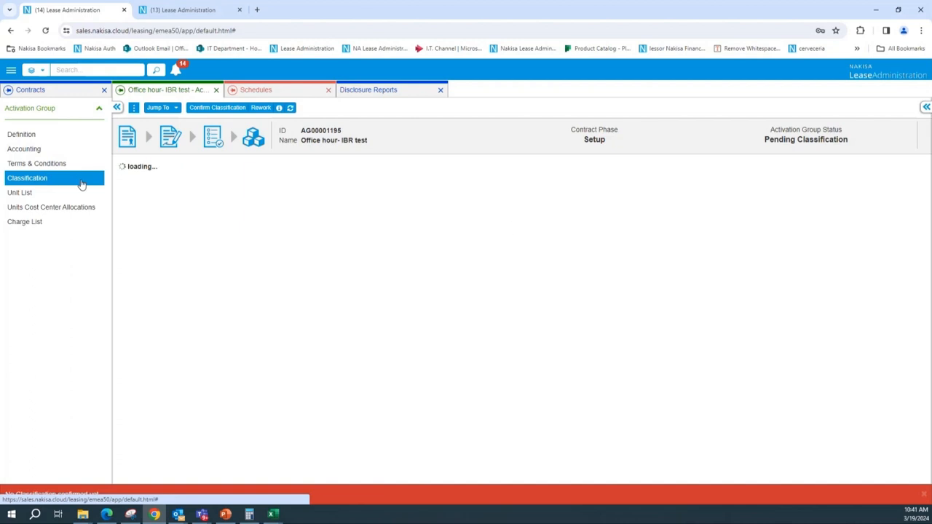
click(557, 270)
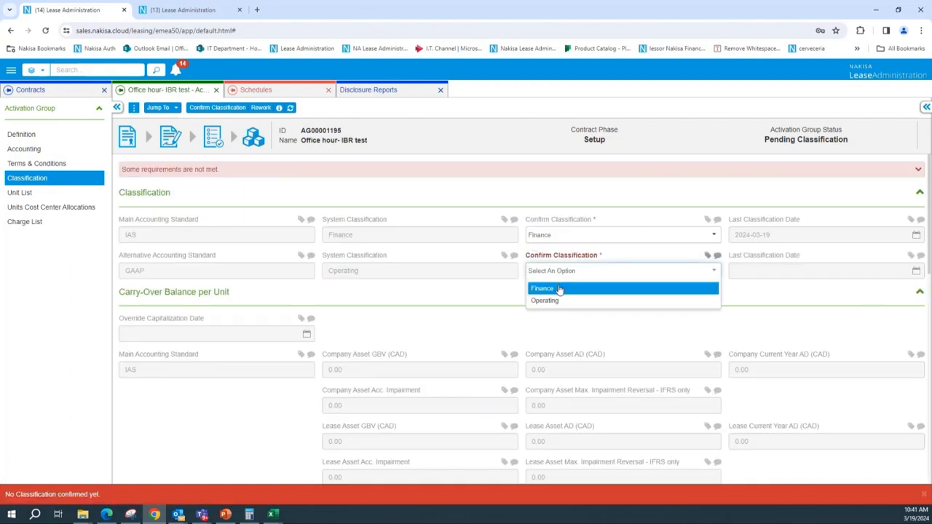
click(558, 301)
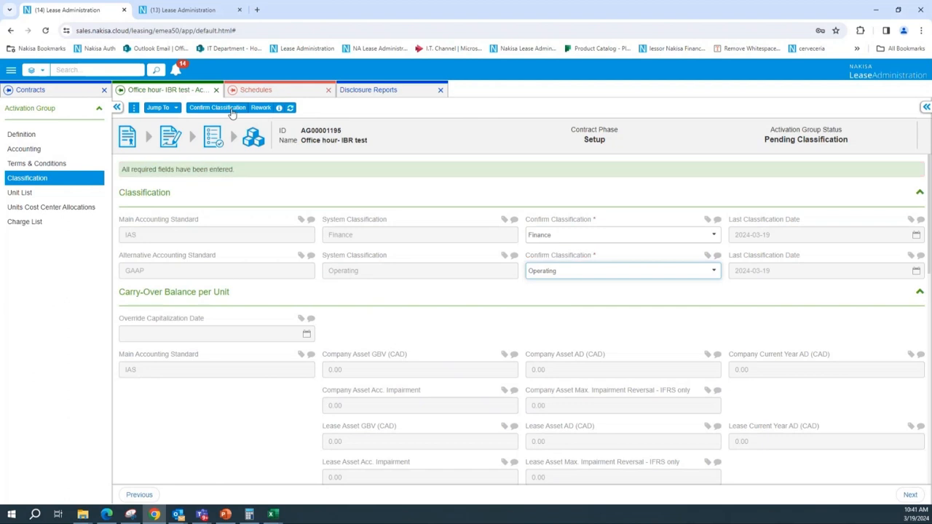
click(230, 110)
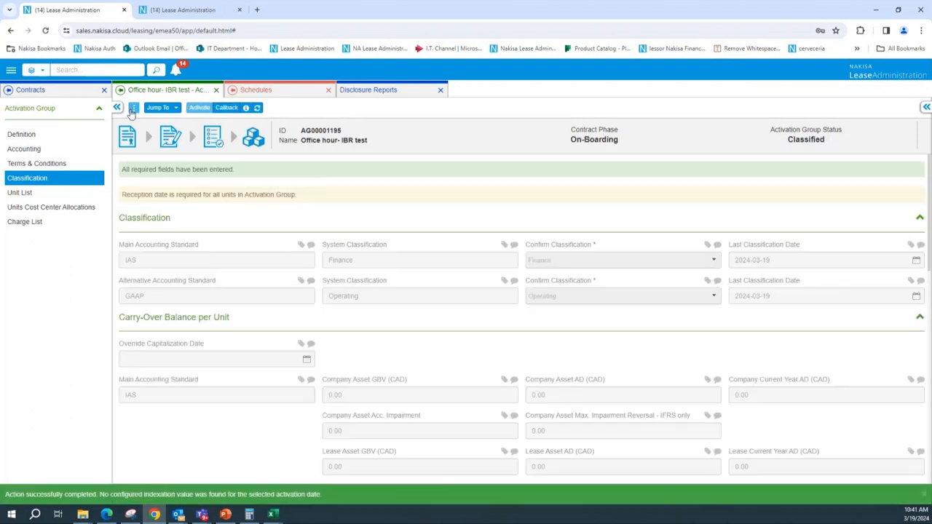
Set the activation group's reception date to 2024-01-01 and activate the group with activation date 2023-01-01
click(133, 109)
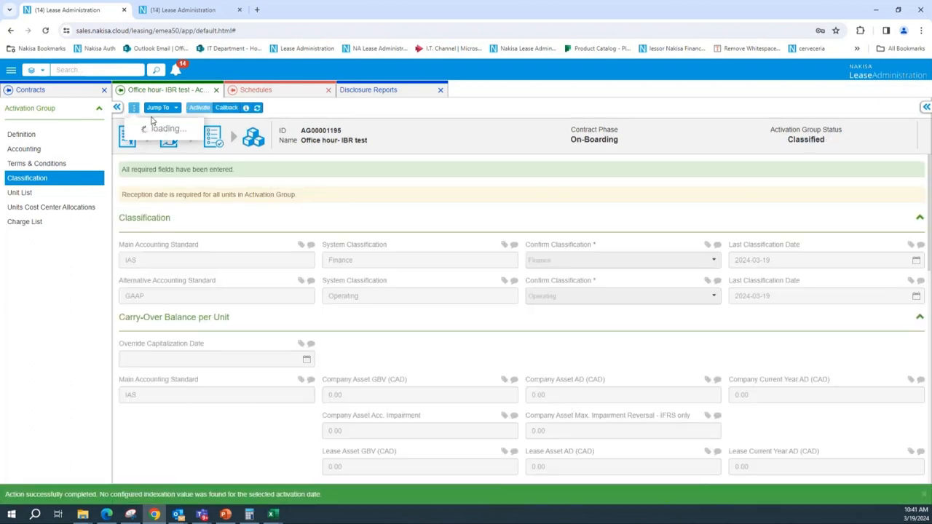
click(168, 130)
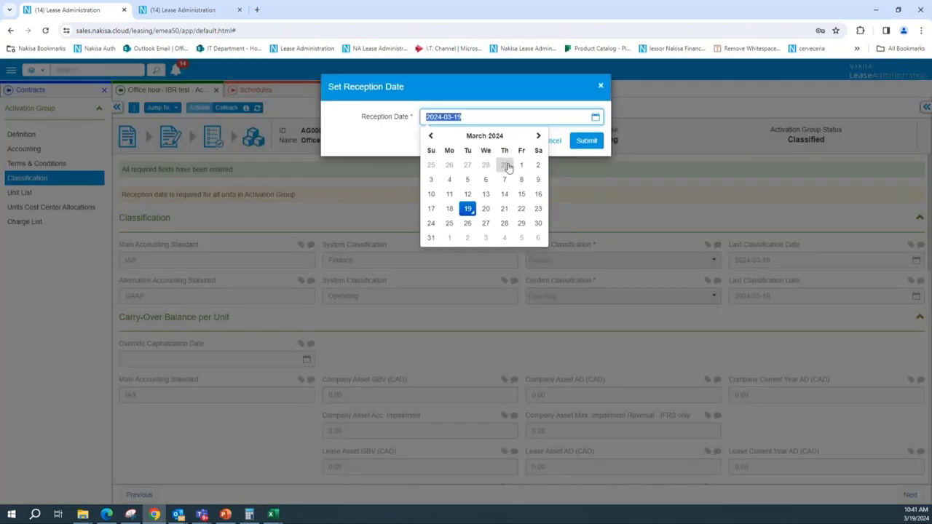
click(483, 137)
click(439, 160)
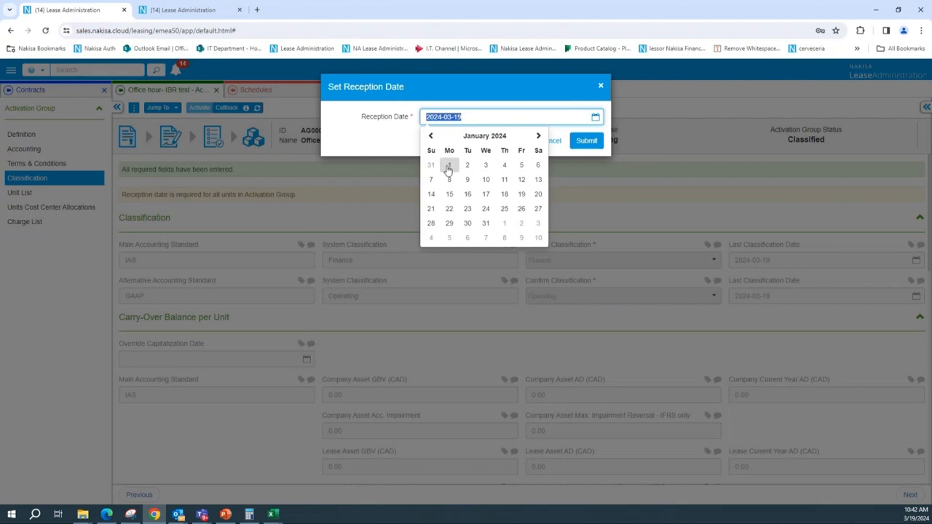
click(447, 164)
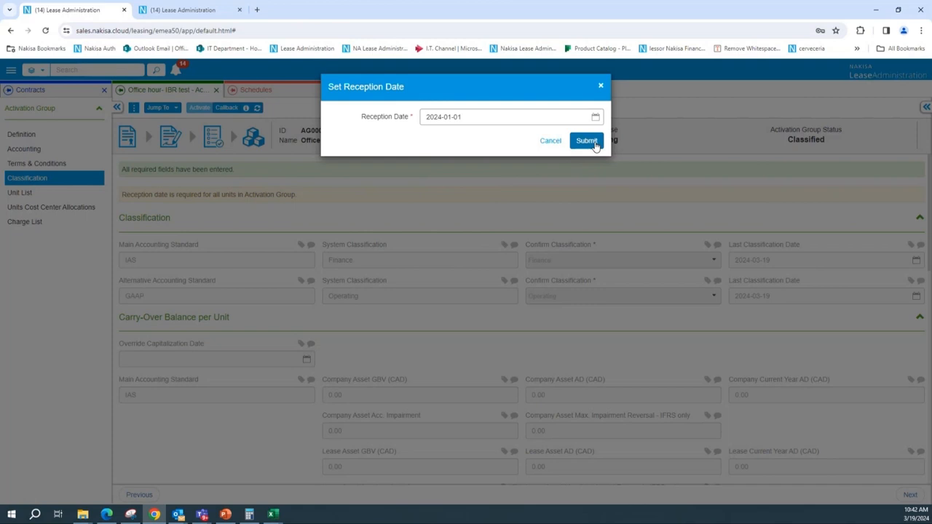
click(594, 143)
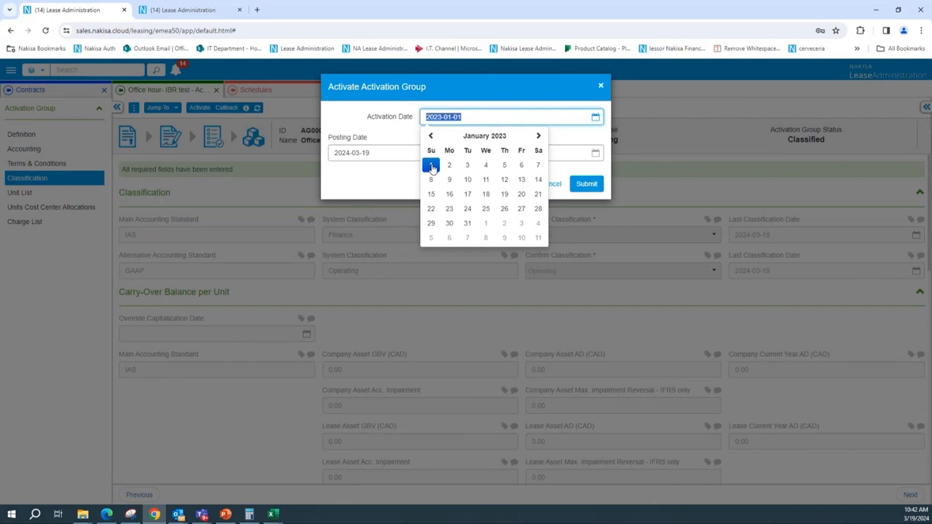
click(432, 166)
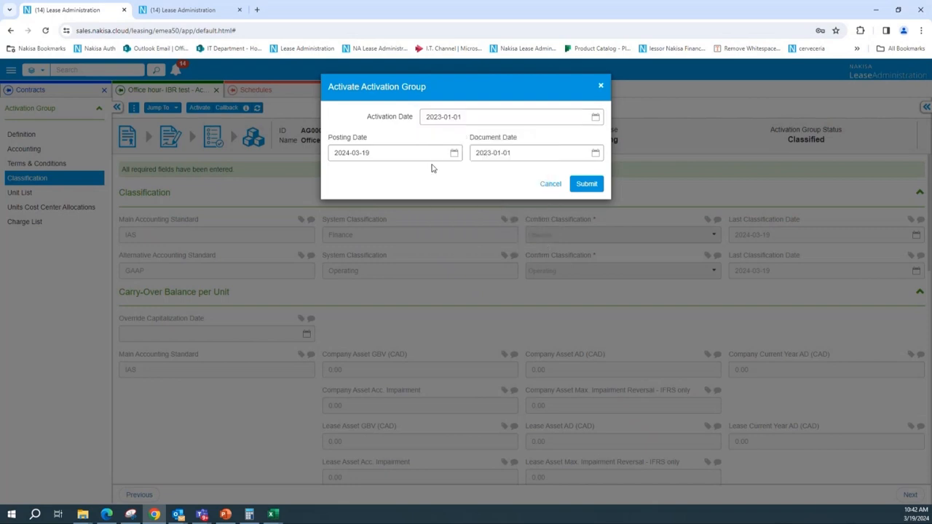
click(586, 184)
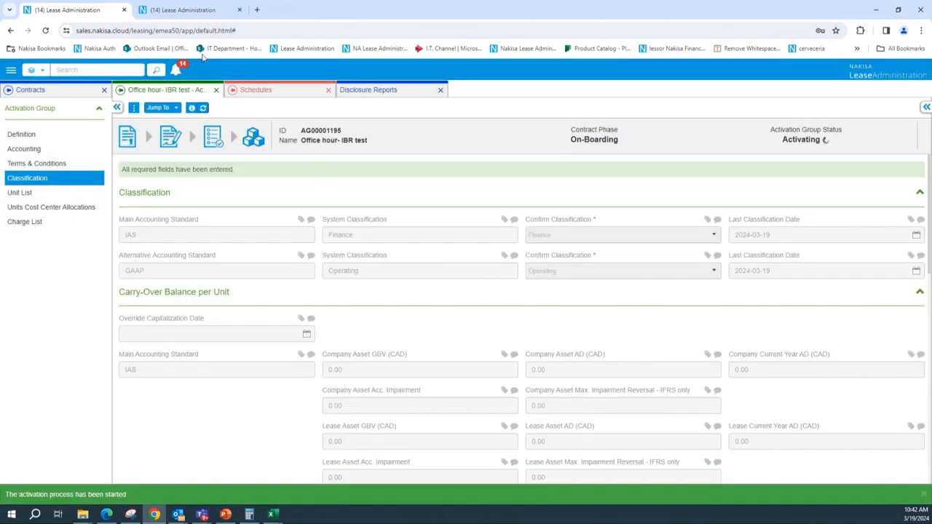
Switch to the administration manager and open its Master Data Configuration
click(192, 8)
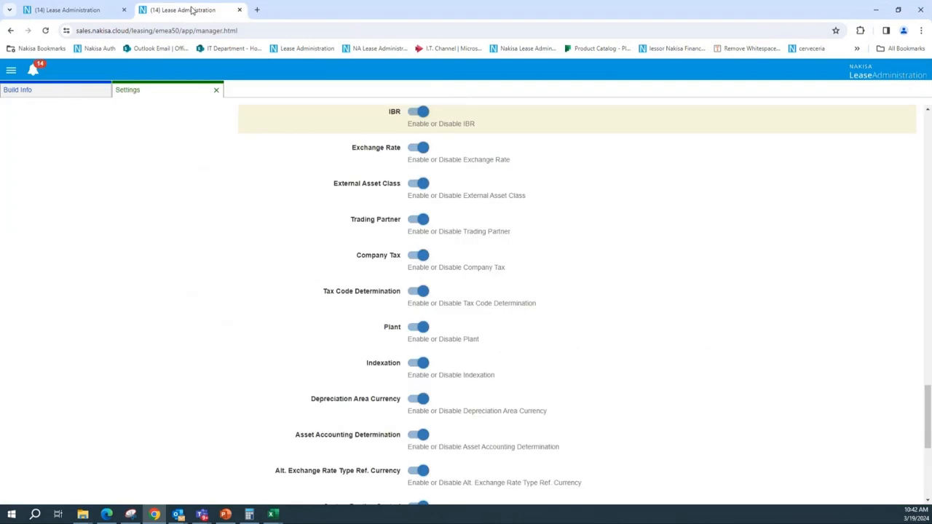
click(27, 89)
click(11, 70)
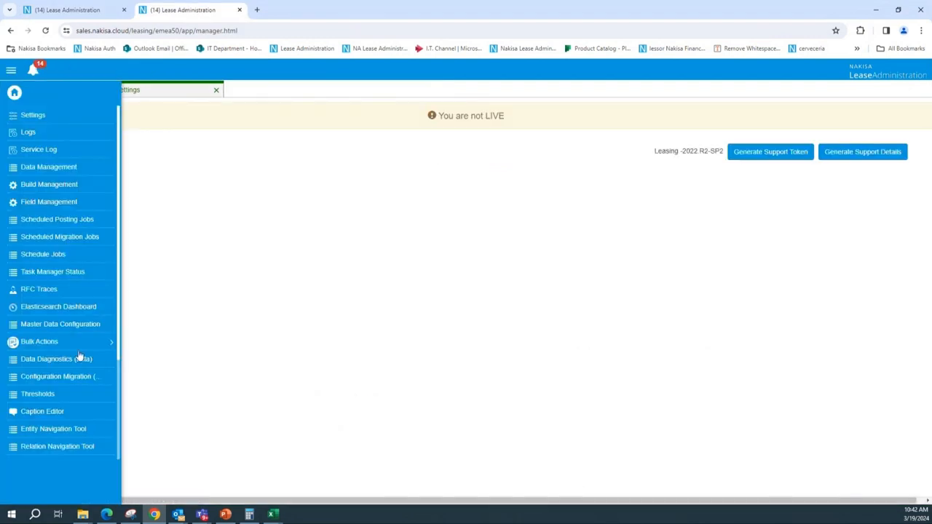
click(57, 325)
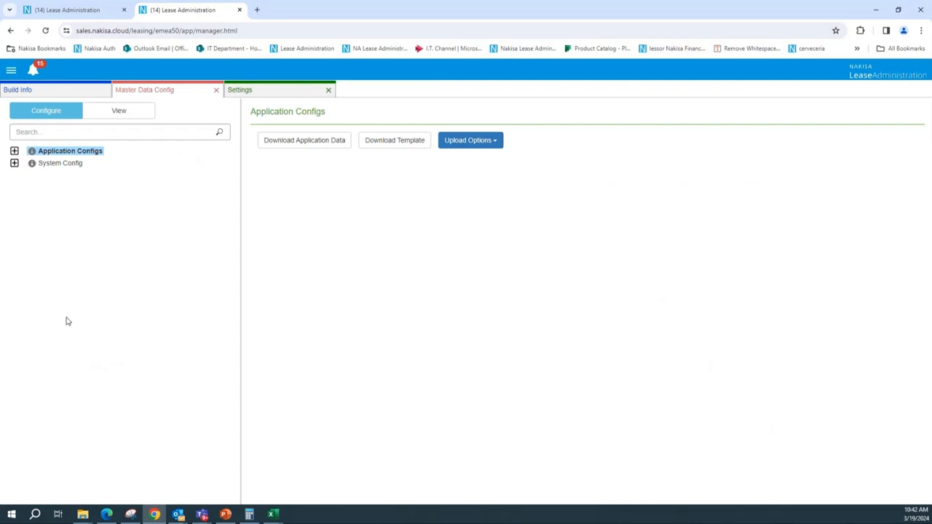
Expand the System Config and select Standalone System 1 as the system to inspect
click(47, 166)
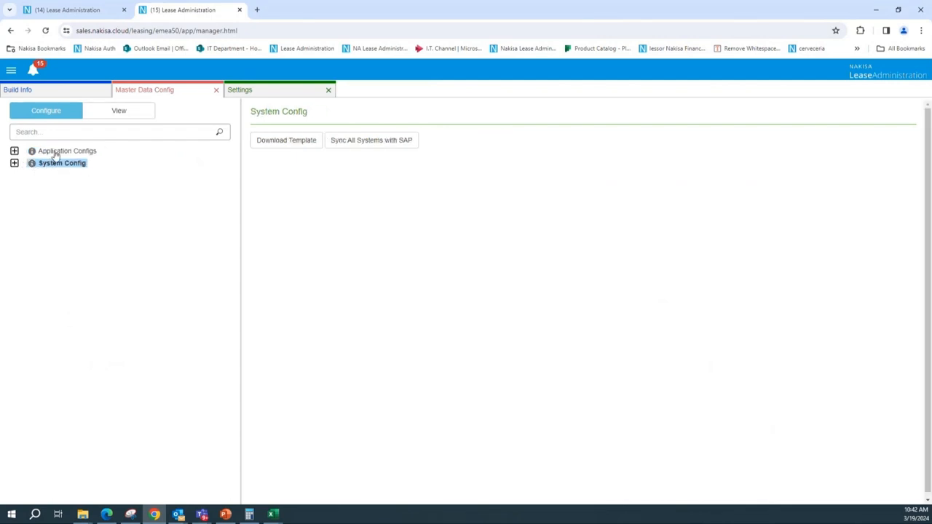
click(55, 154)
click(52, 166)
click(14, 164)
click(55, 175)
click(439, 235)
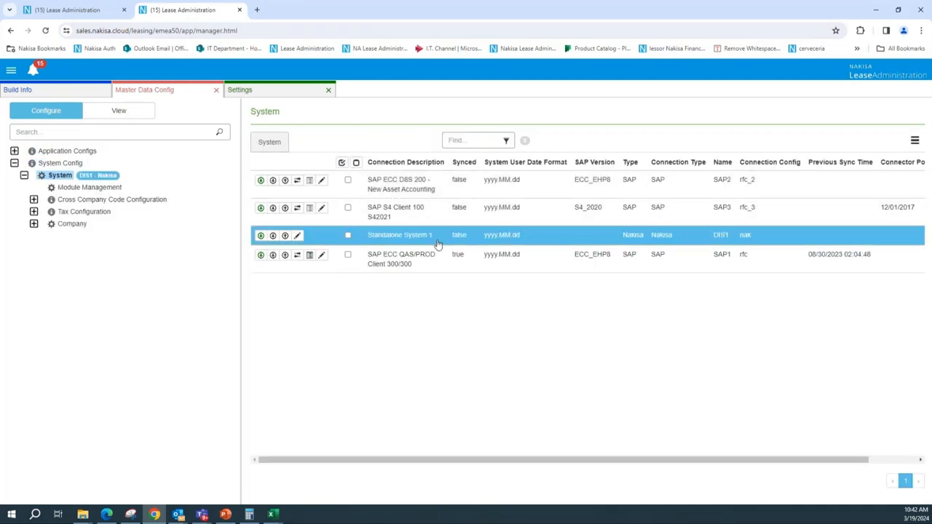
Examine the Incremental Borrowing Rate table of the Canada company D111, including lease lengths, validity dates and rates
click(73, 224)
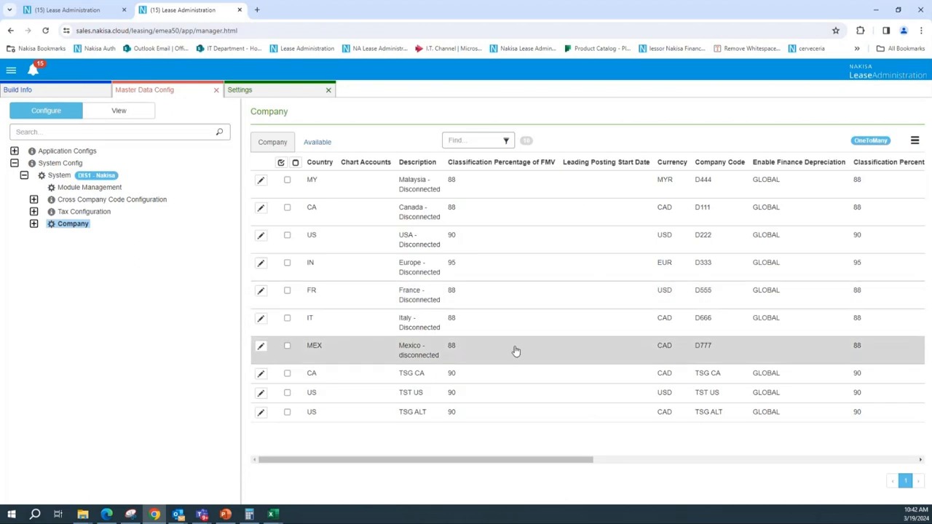
click(603, 225)
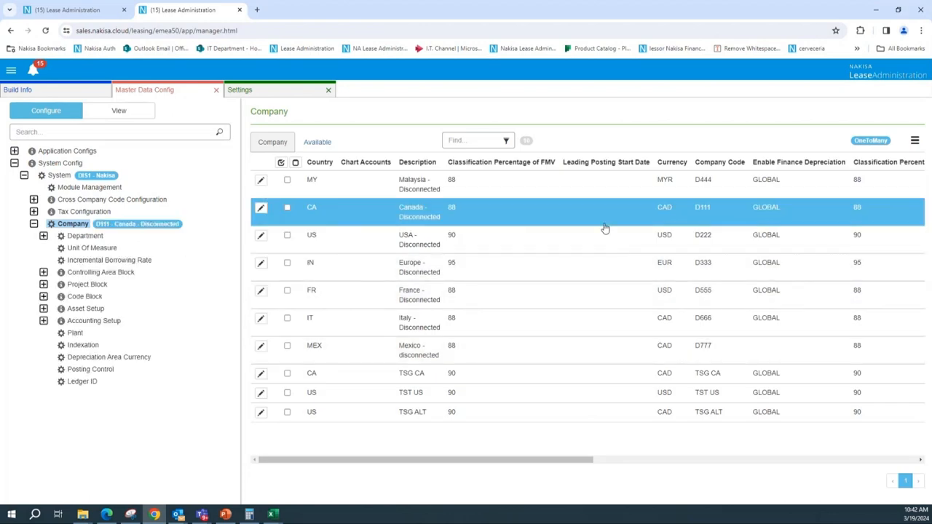
click(86, 261)
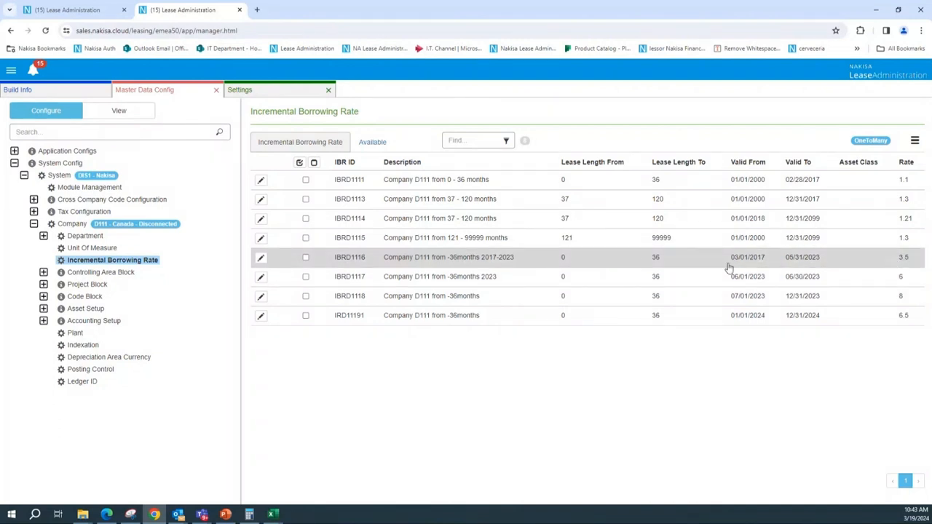
Return to the activation group, open its schedules with the All Columns view, and examine the effective interest rate
click(67, 10)
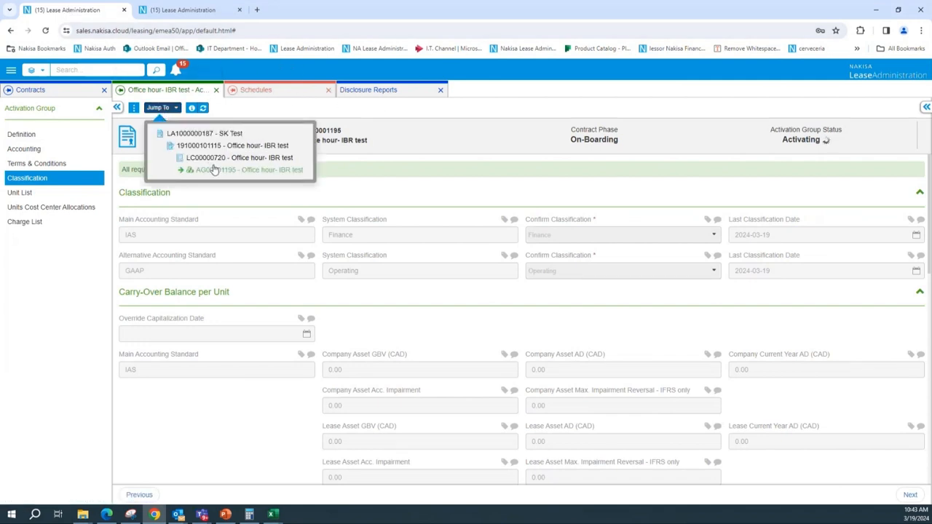
click(134, 108)
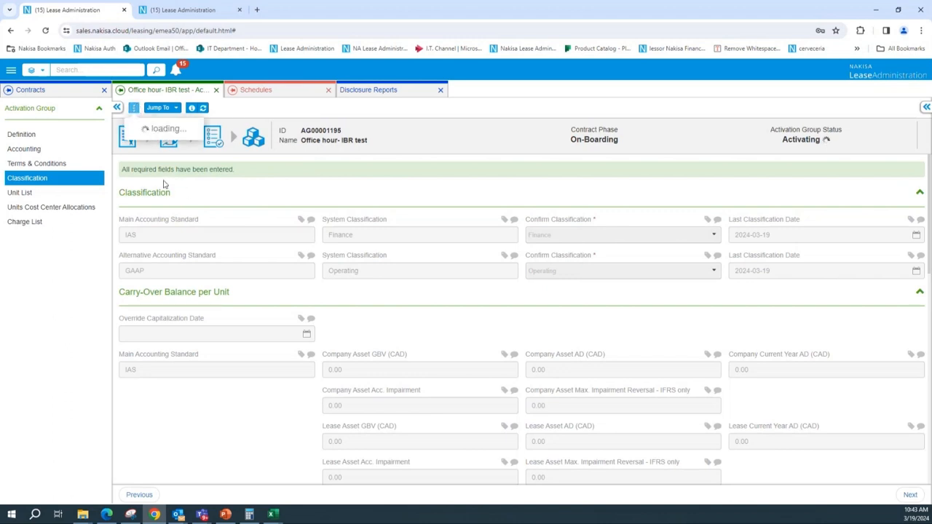
click(193, 146)
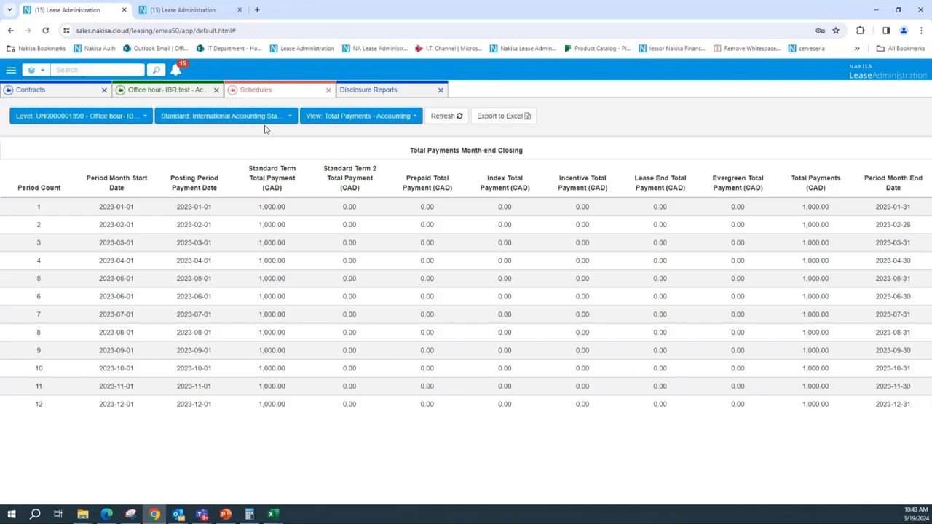
click(333, 119)
click(329, 220)
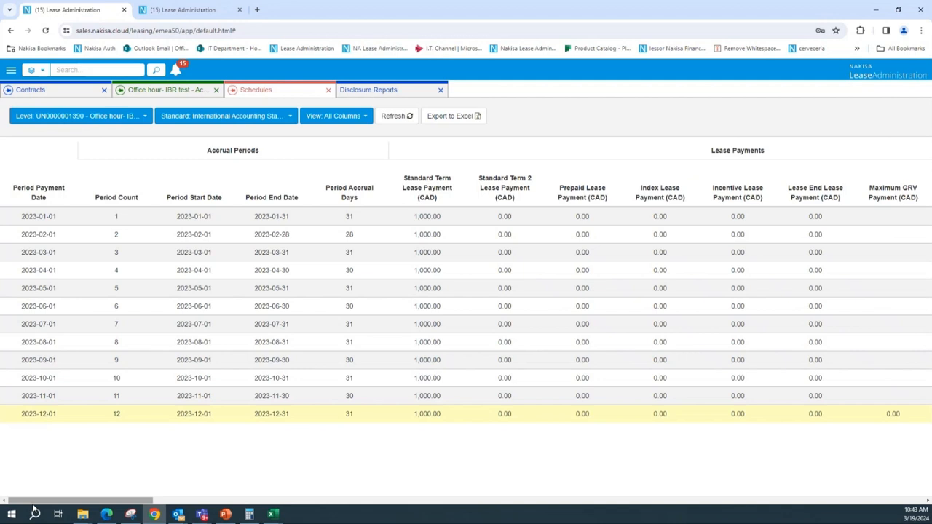
drag(34, 508, 146, 514)
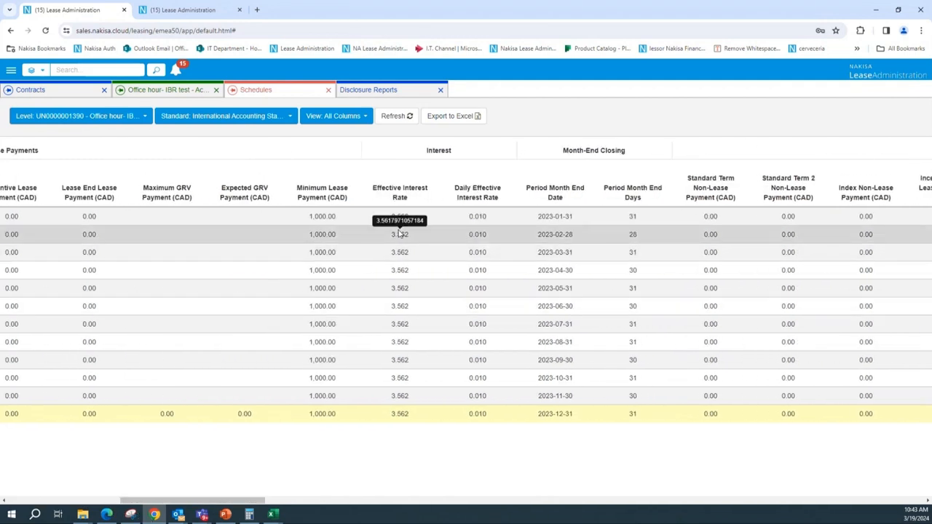
Go back to the Office hour- IBR test contract and check the compounding frequency in its accounting terms
click(162, 91)
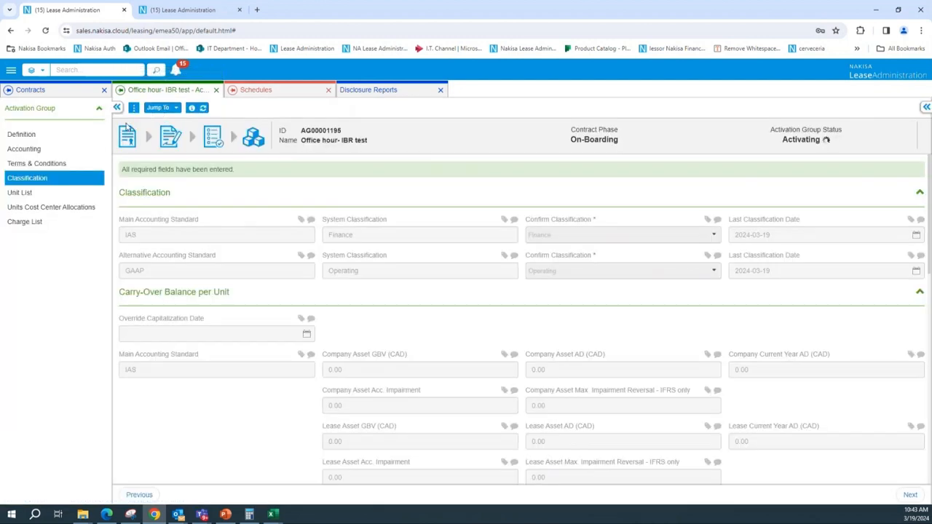
click(165, 108)
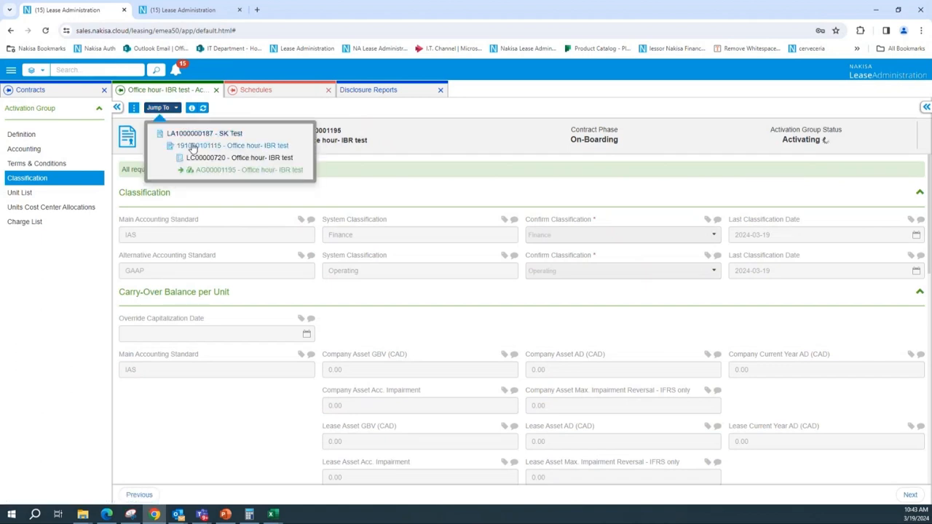
click(193, 147)
click(32, 179)
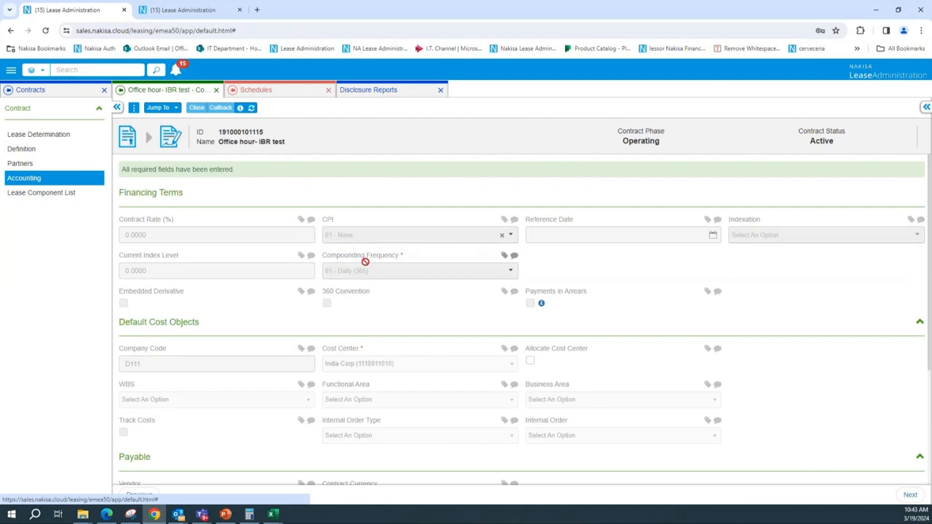
Calculate the effective rate for 3.5% nominal compounded 365 times in the CalculatorSoup calculator, and compare it with the lease schedule
key(alt+Tab)
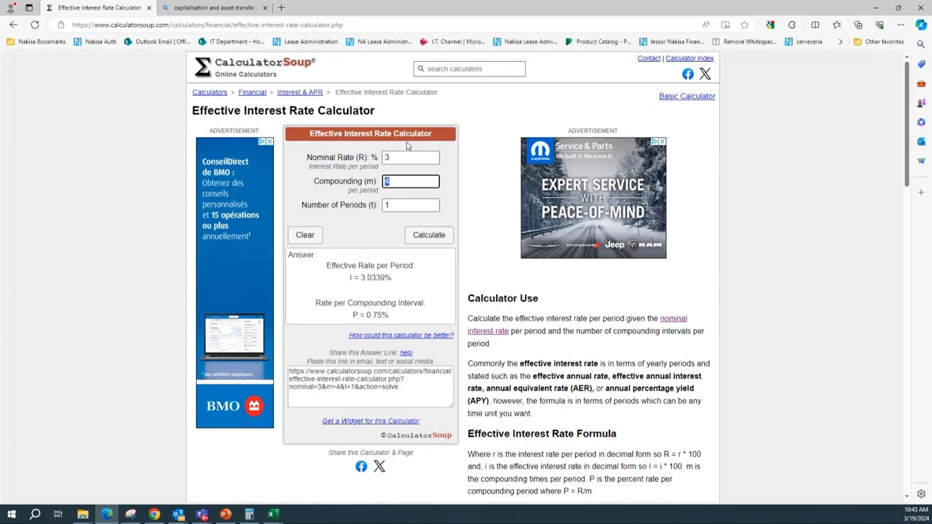
click(413, 155)
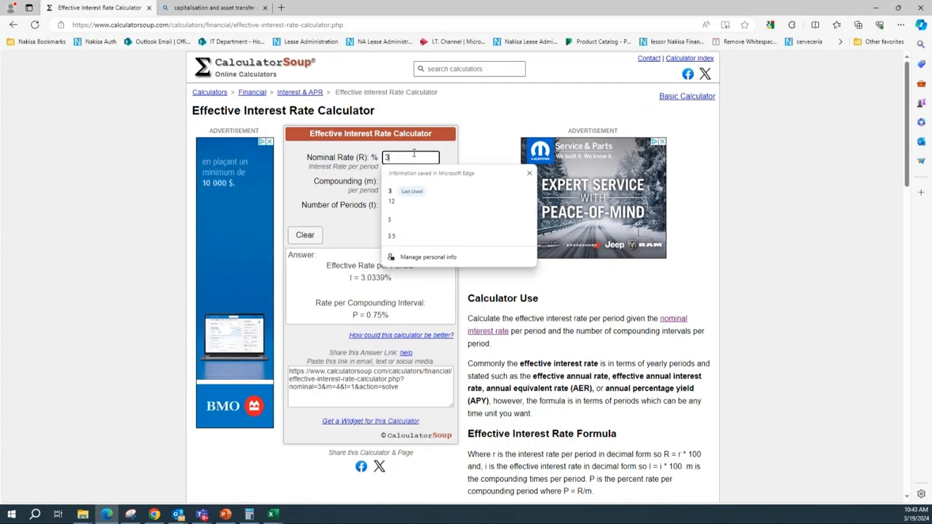
text(.5)
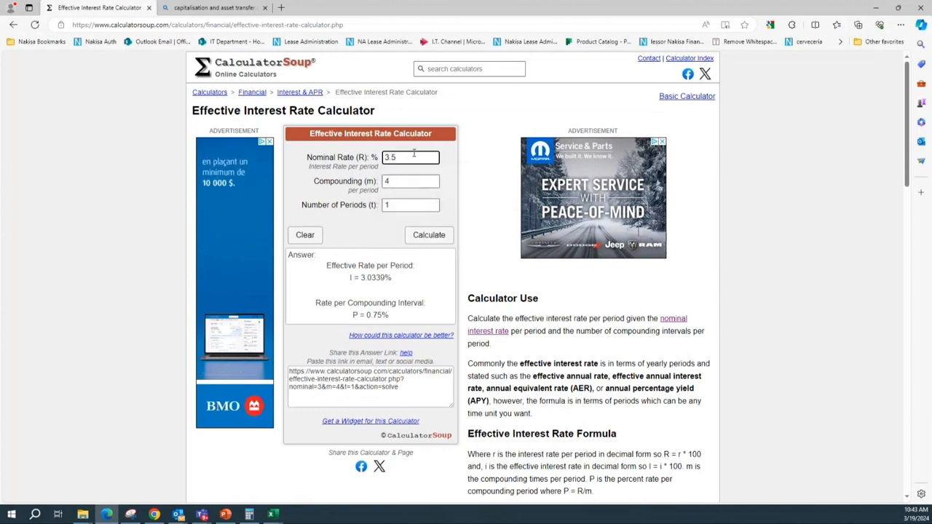
key(Tab)
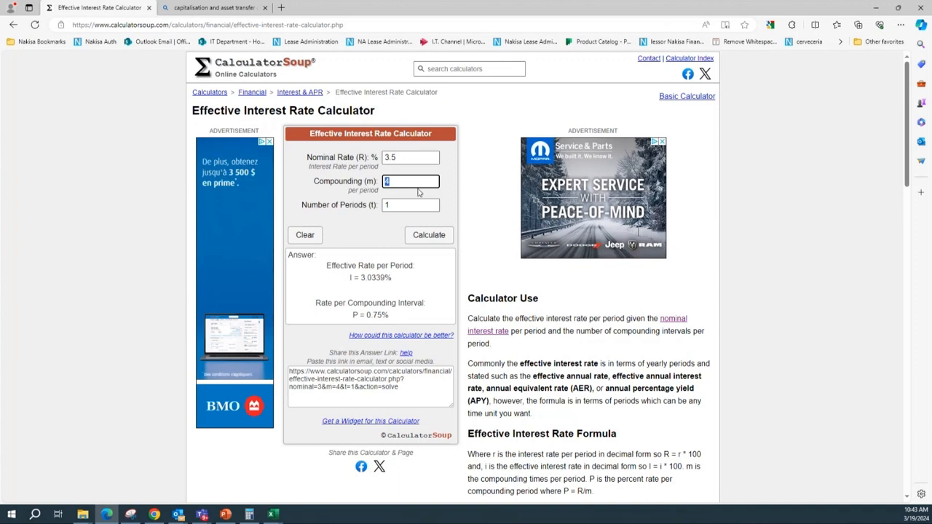
text(365)
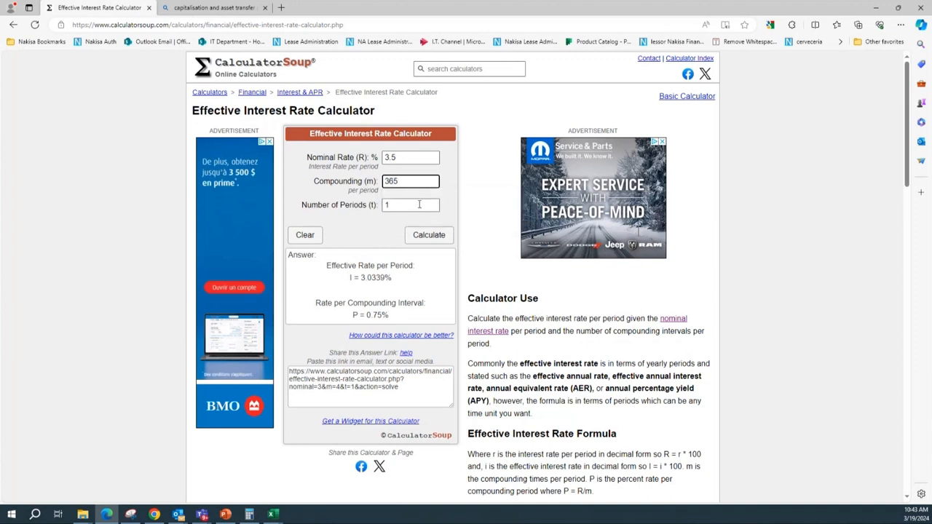
click(428, 235)
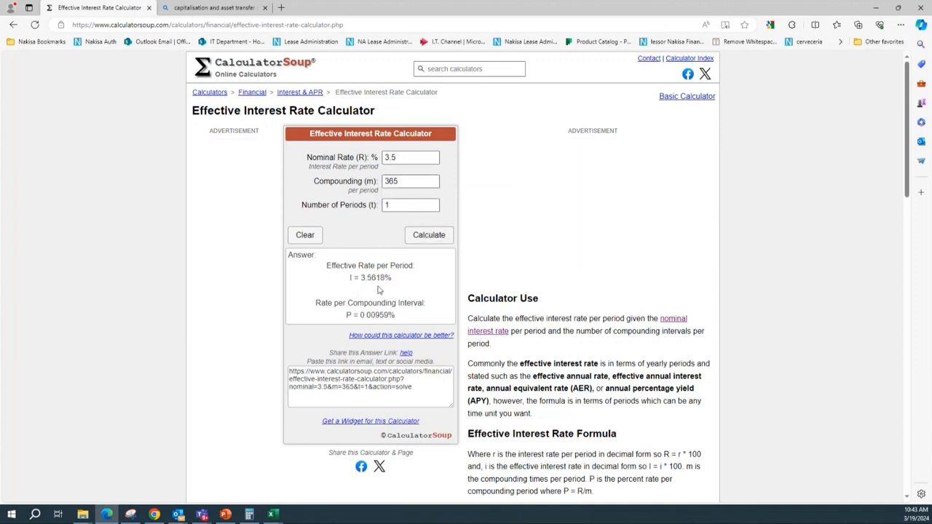
key(alt+Tab)
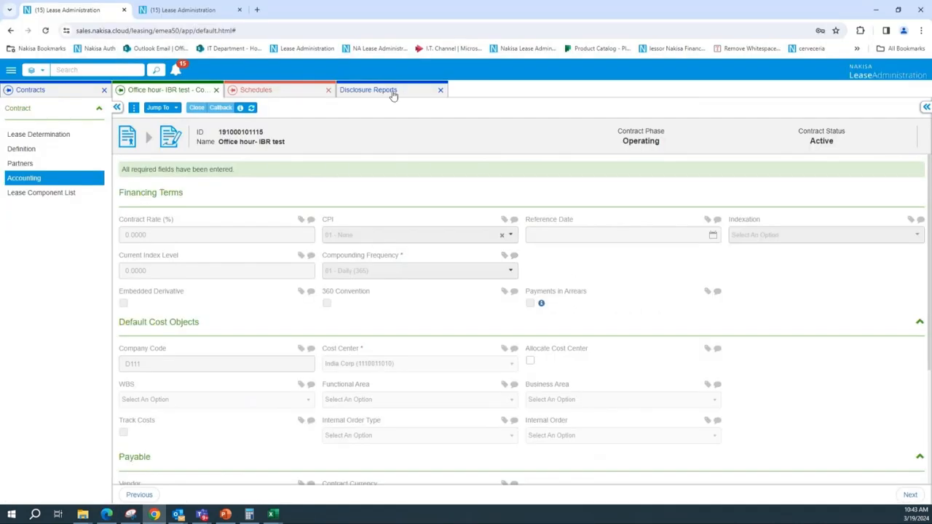
click(281, 92)
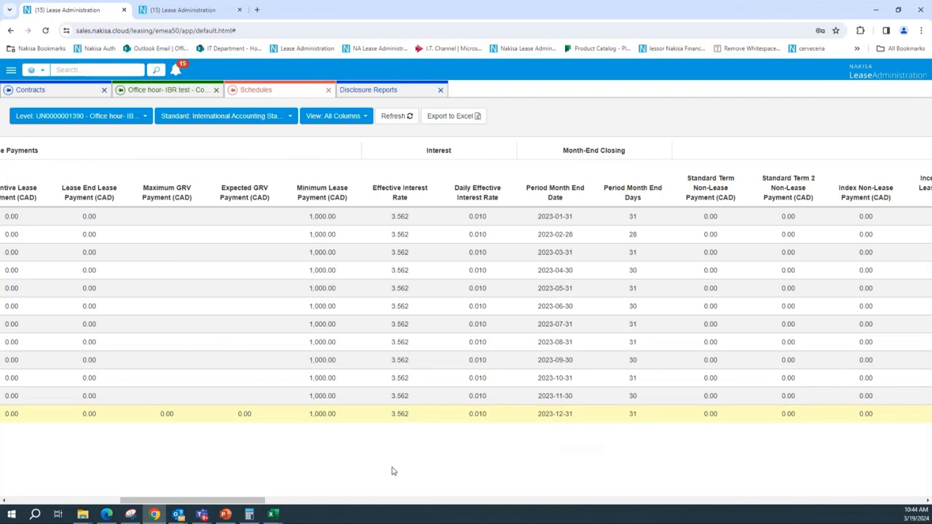
Return to the Office hour- IBR test contract and reopen its activation group to check the activation status
click(158, 91)
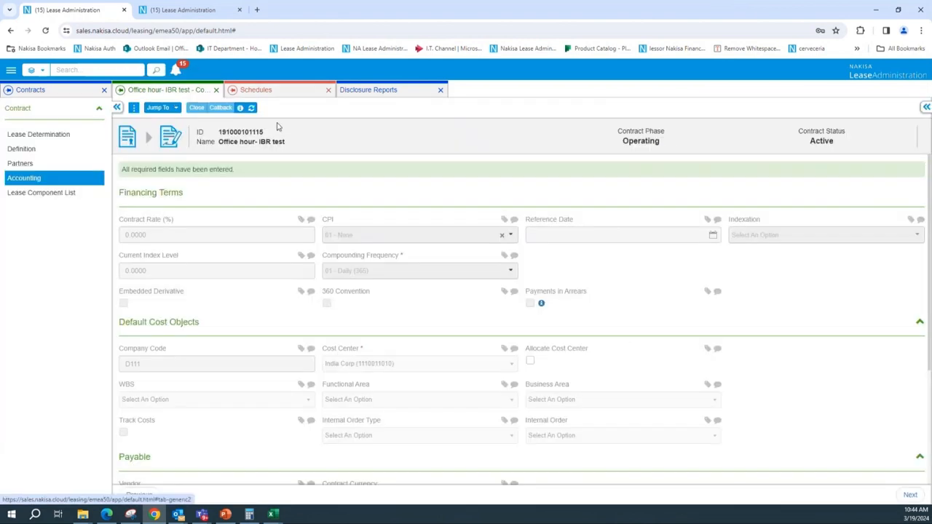
click(158, 107)
click(227, 170)
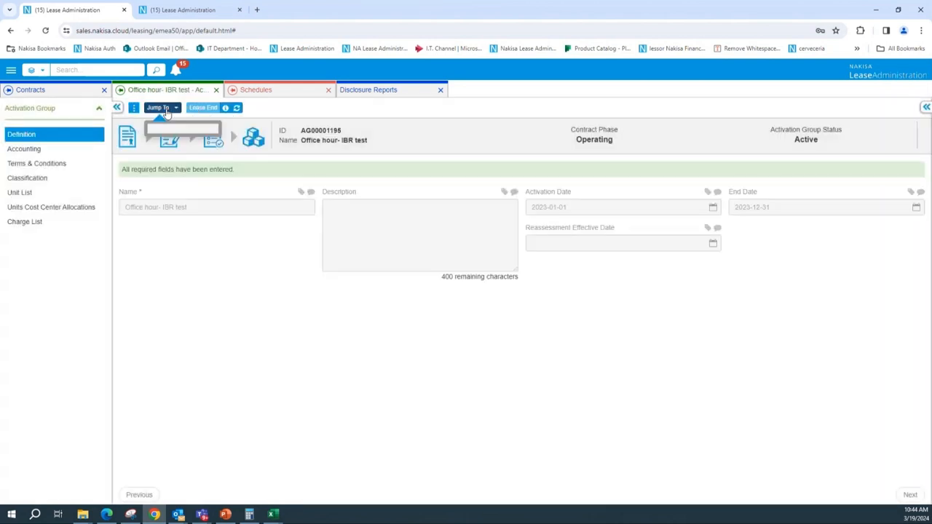
click(165, 109)
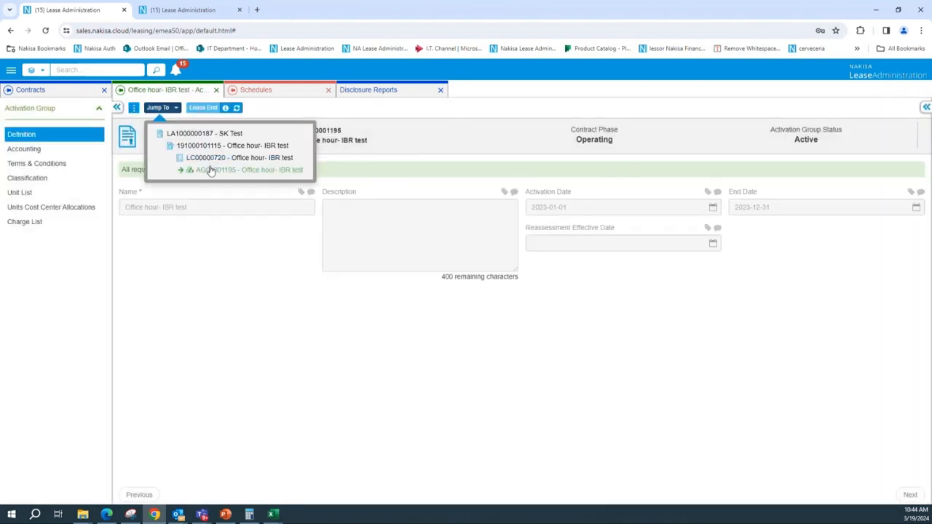
click(210, 170)
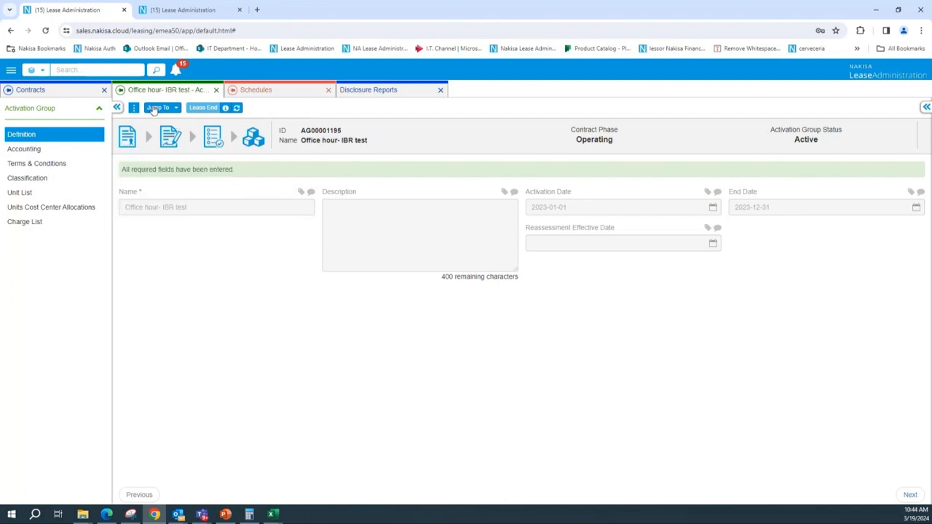
Review the activation group's Base Rent and Supplemental terms, including which are likely to be exercised and their ROU dates
click(155, 107)
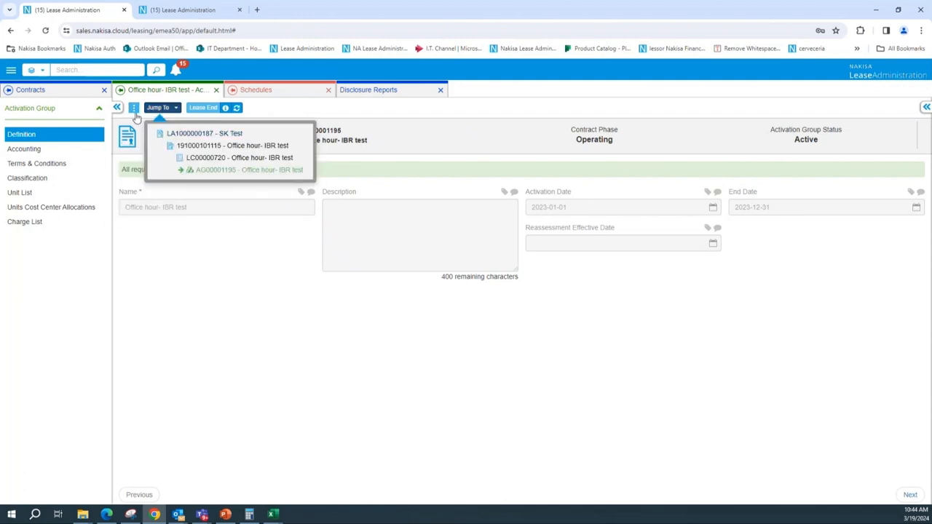
click(67, 165)
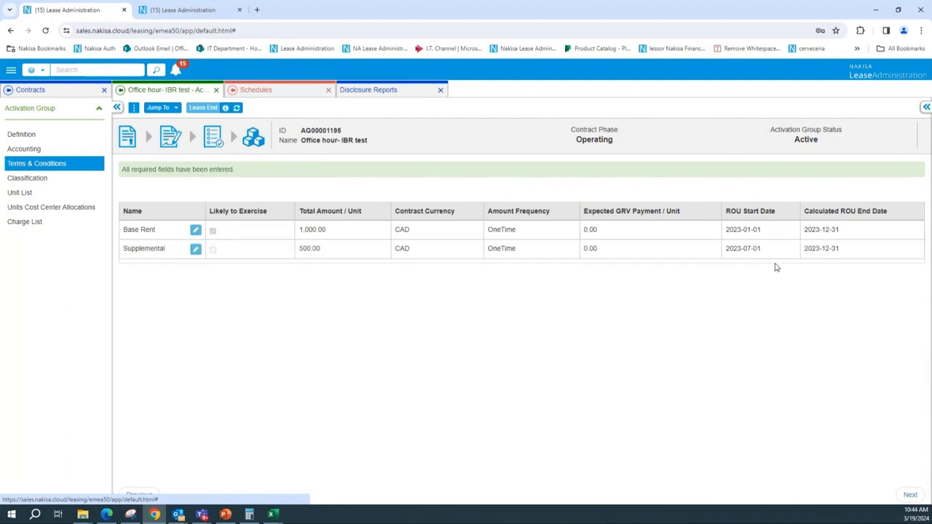
click(160, 108)
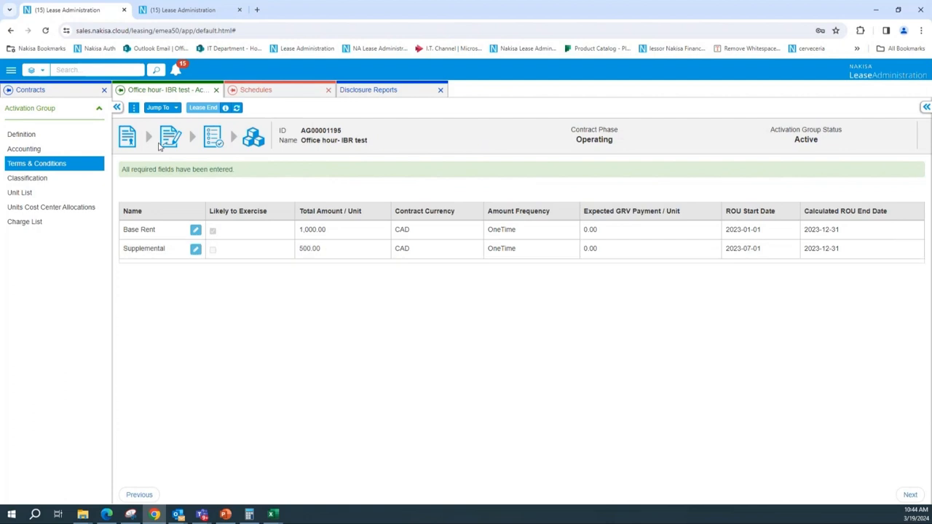
click(164, 108)
Create a reassessment draft of the activation group with reason code Reassessment, leaving the contract rate unmodified
click(134, 107)
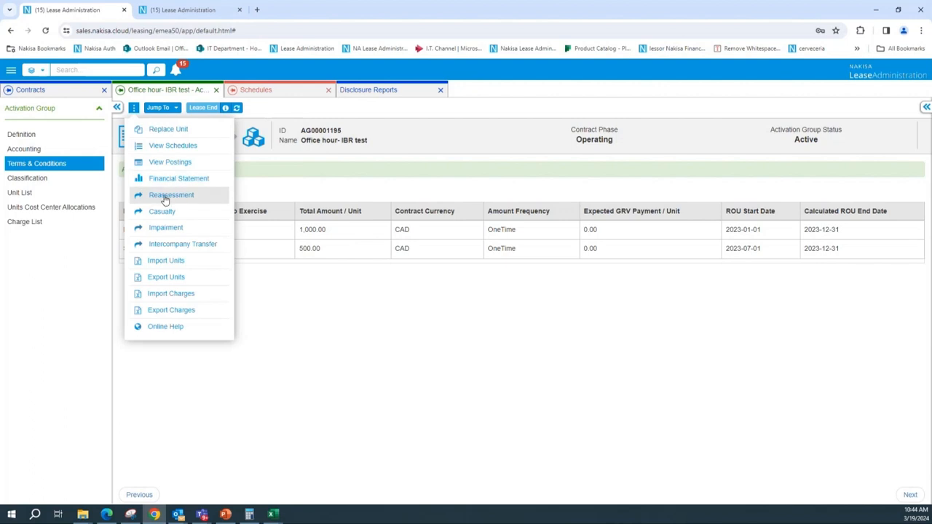
click(163, 197)
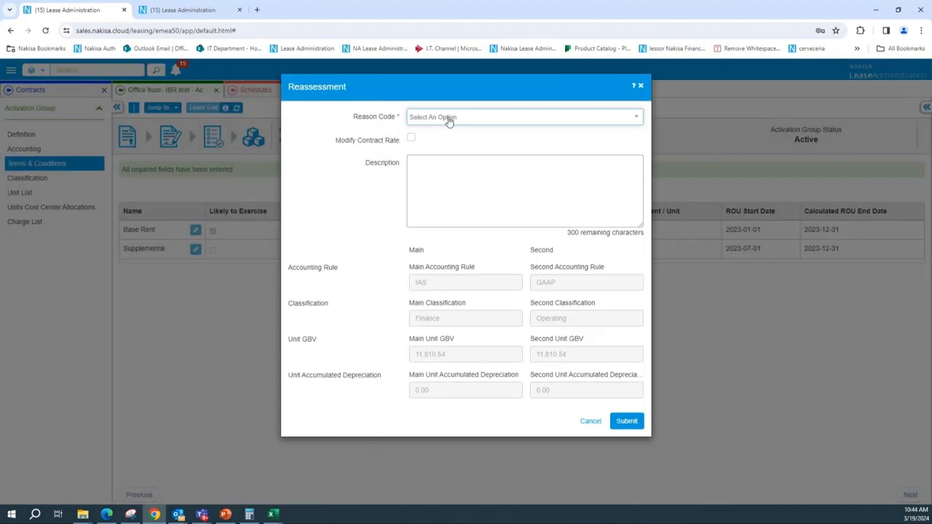
click(446, 118)
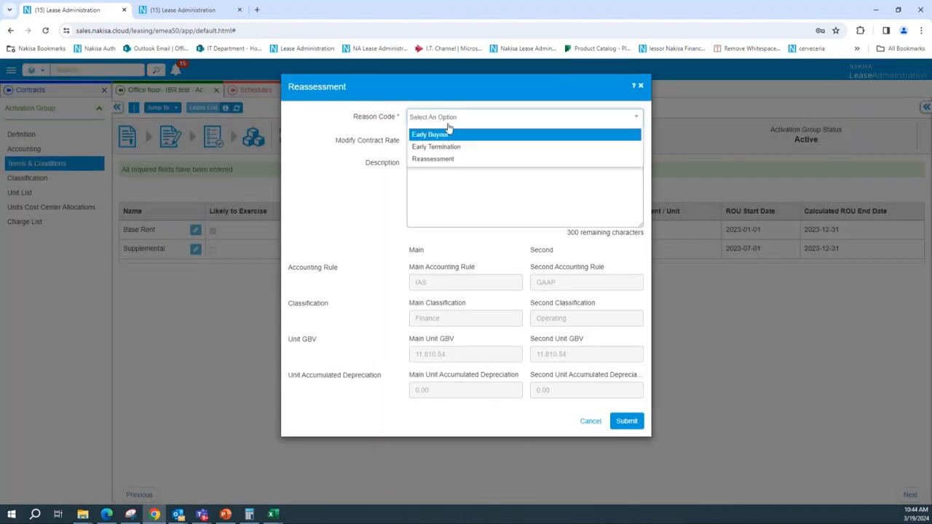
click(434, 160)
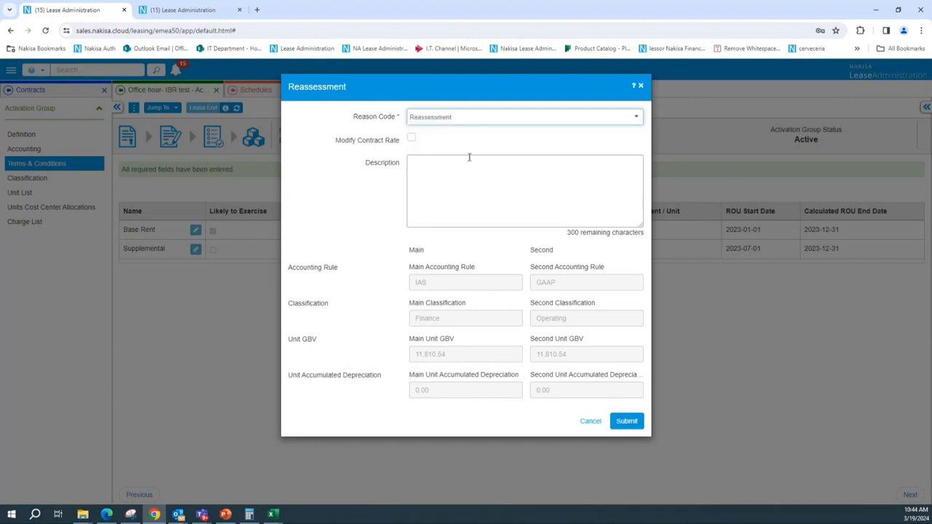
click(411, 139)
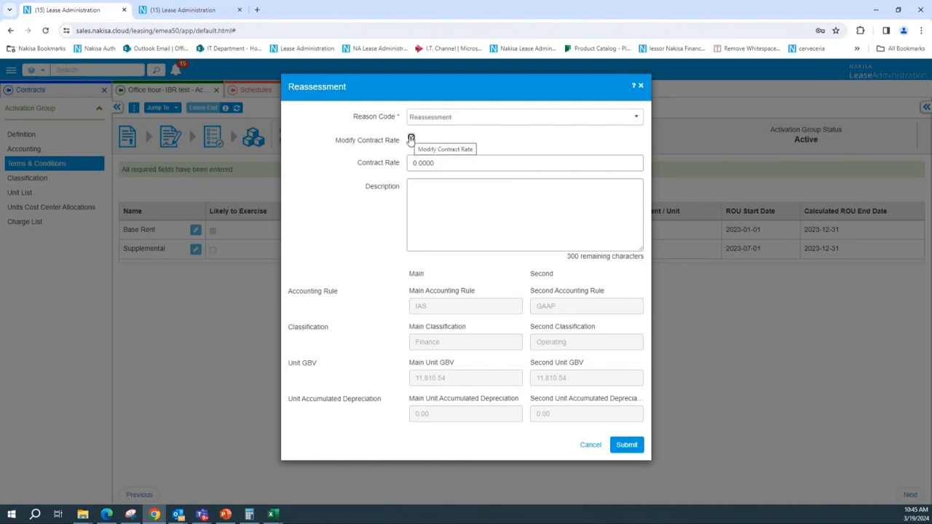
click(410, 139)
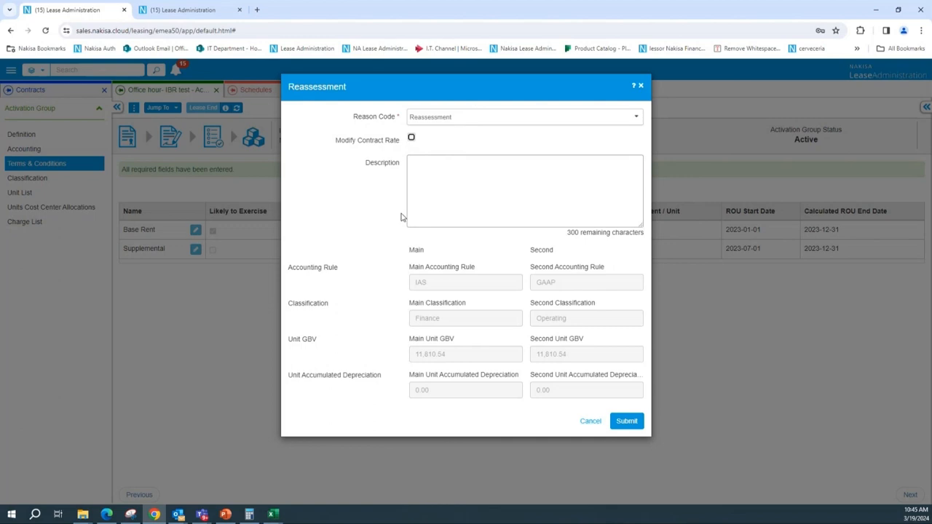
click(624, 423)
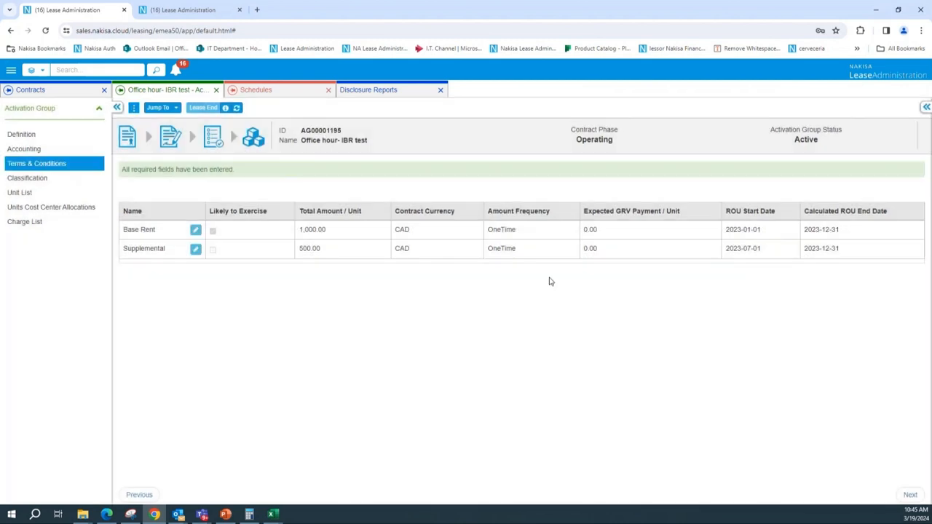
Open the existing reassessment draft and mark its Supplemental term as likely to exercise
click(134, 110)
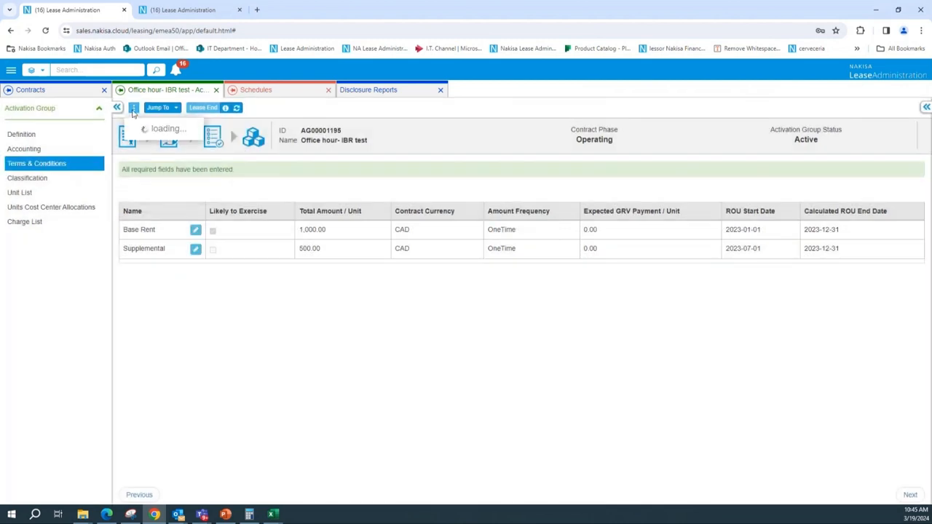
click(165, 197)
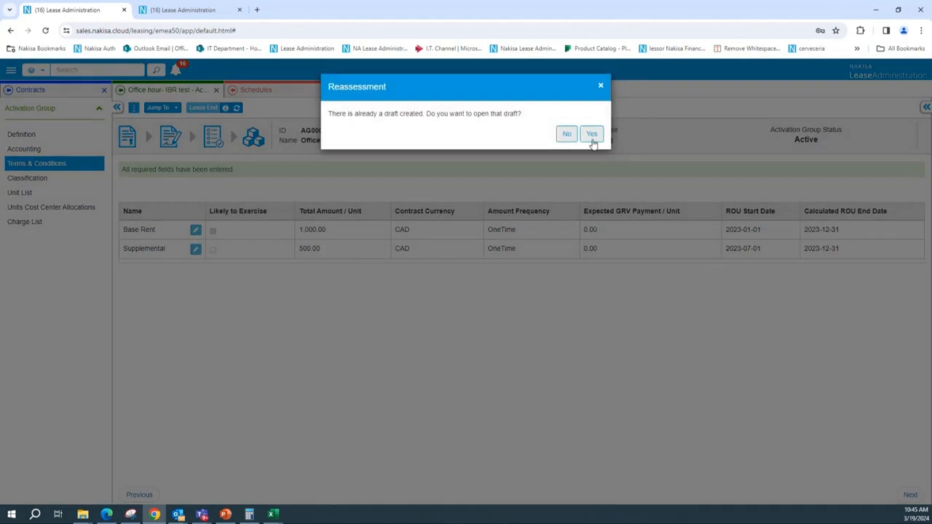
click(592, 138)
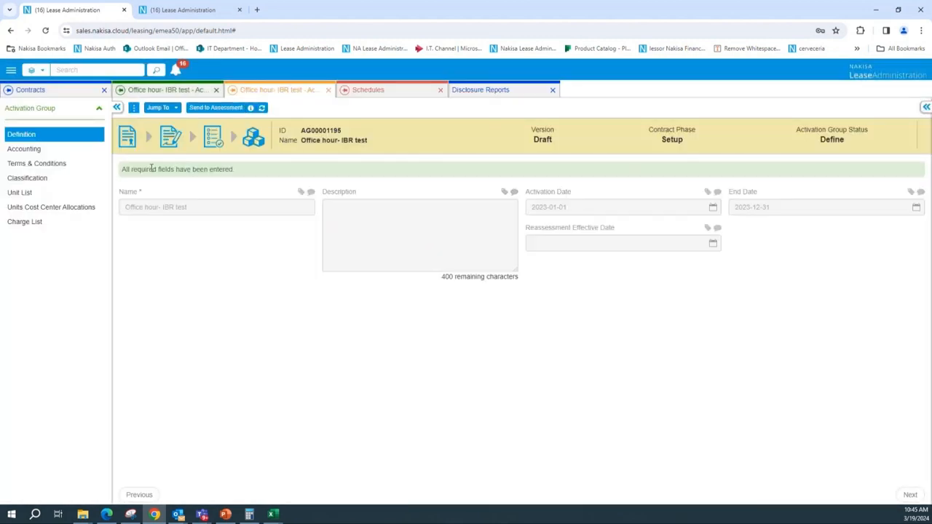
click(57, 166)
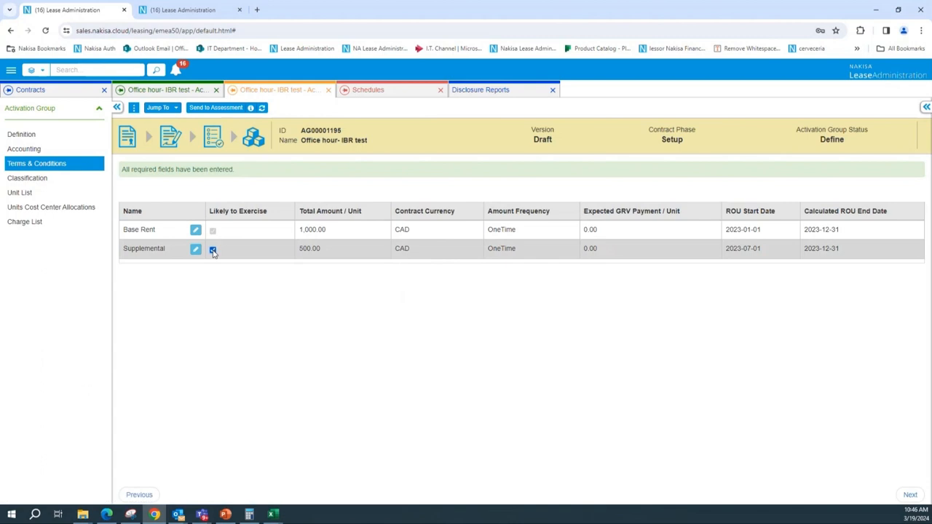
Send the draft to assessment with effective date 2023-07-01 and Update IBR enabled
click(225, 108)
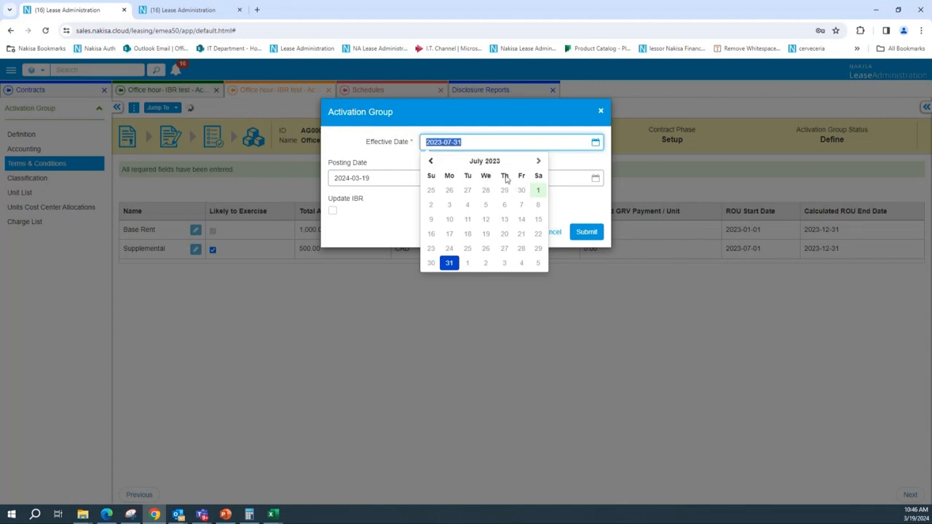
click(536, 191)
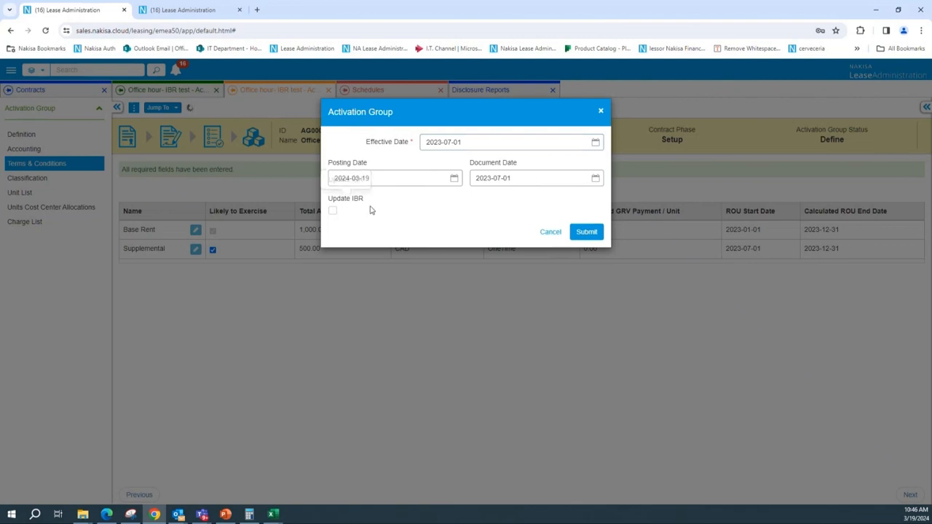
click(332, 212)
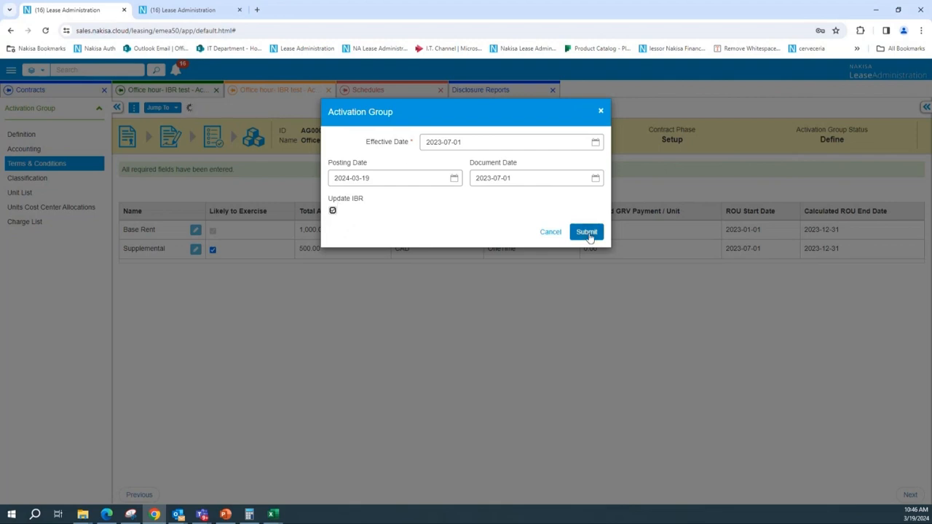
click(588, 234)
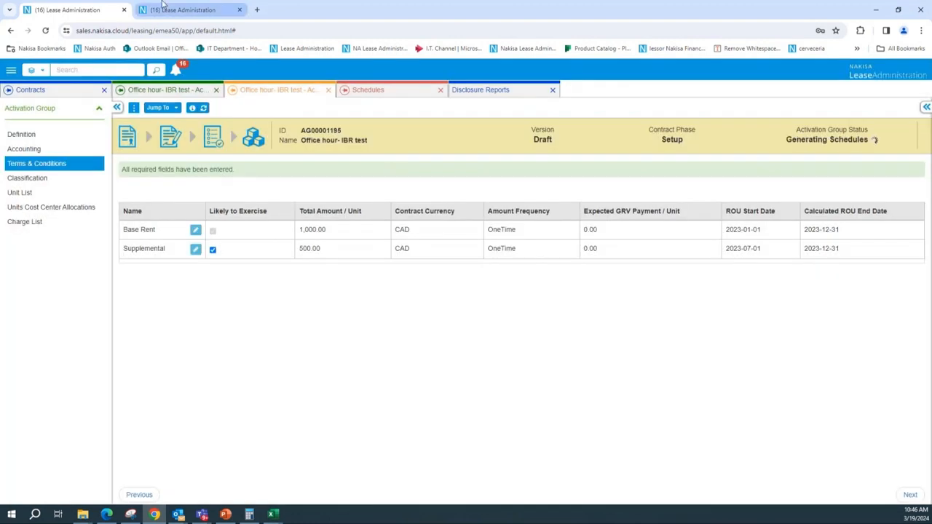
Check company D111's incremental borrowing rate valid from July 2023 in the master data configuration, and return to the draft activation group
click(163, 9)
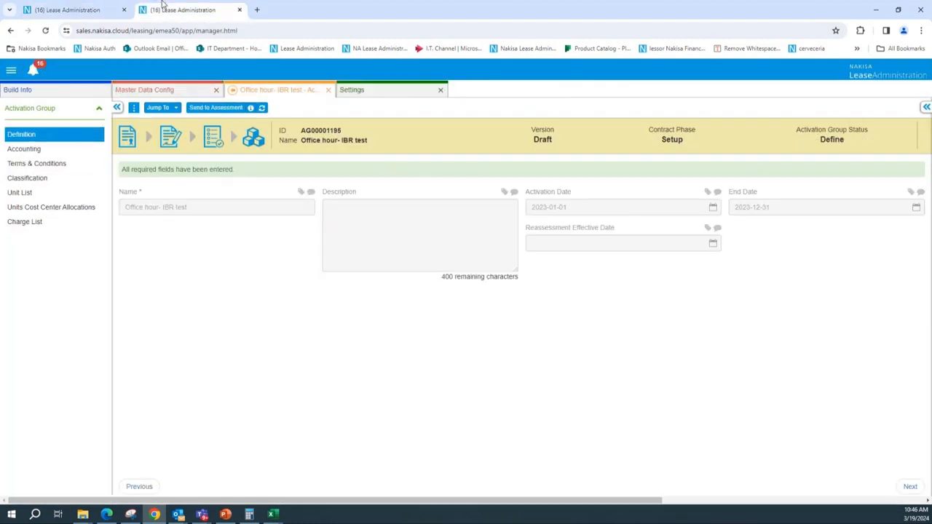
click(167, 91)
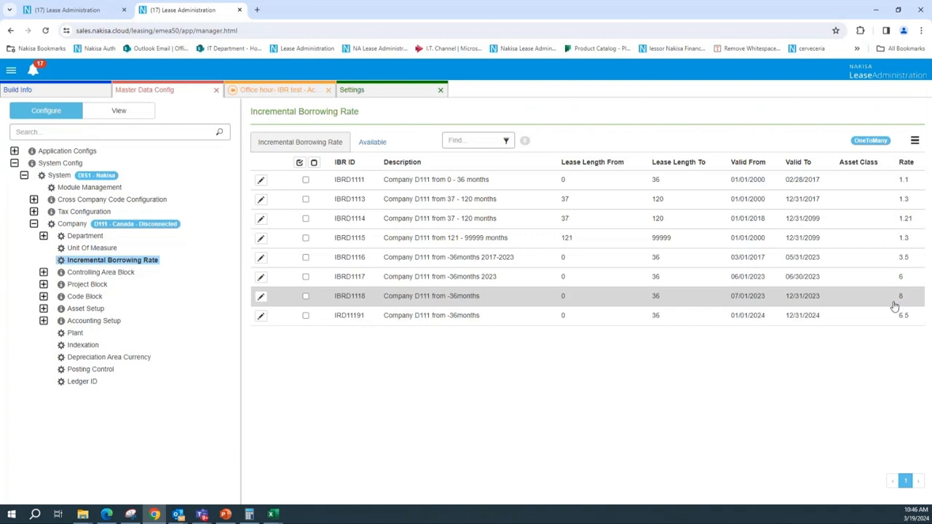
click(95, 11)
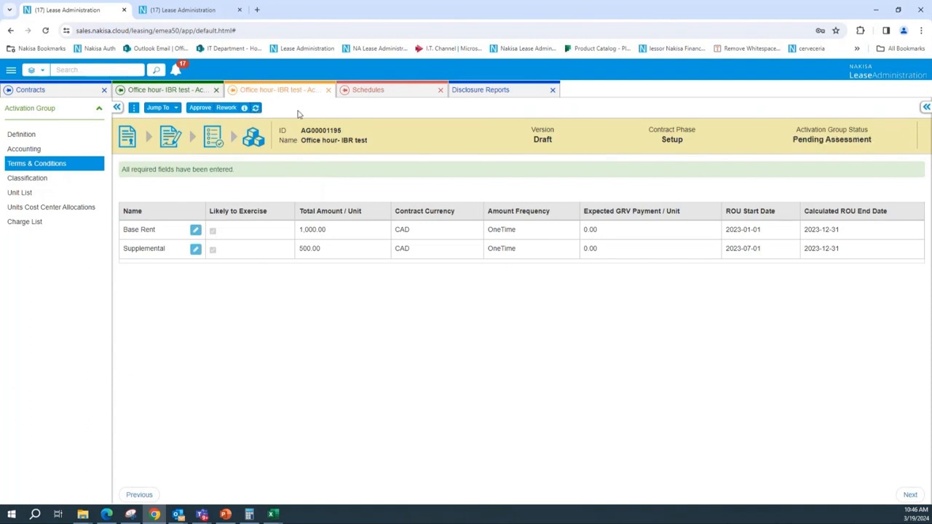
Open the draft's schedules with the All Columns view and examine the effective interest rate before and after the July reassessment
click(134, 108)
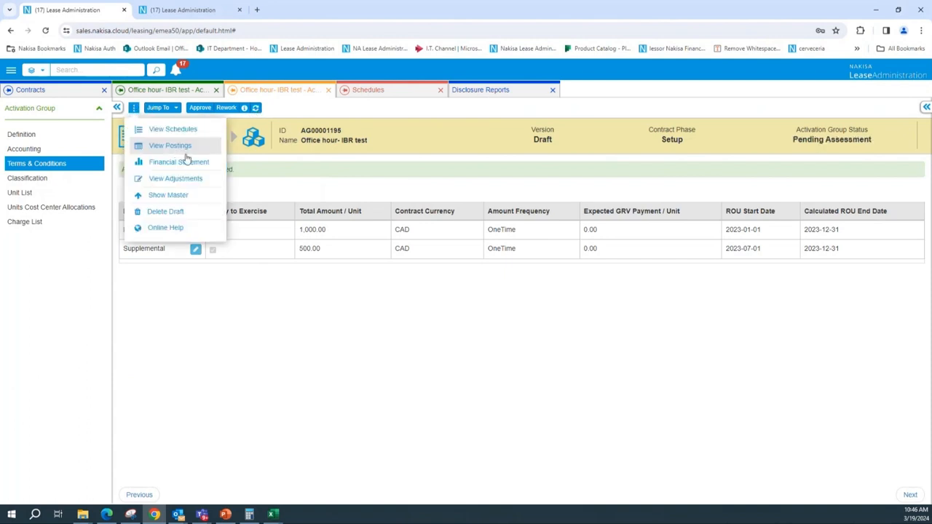
click(187, 129)
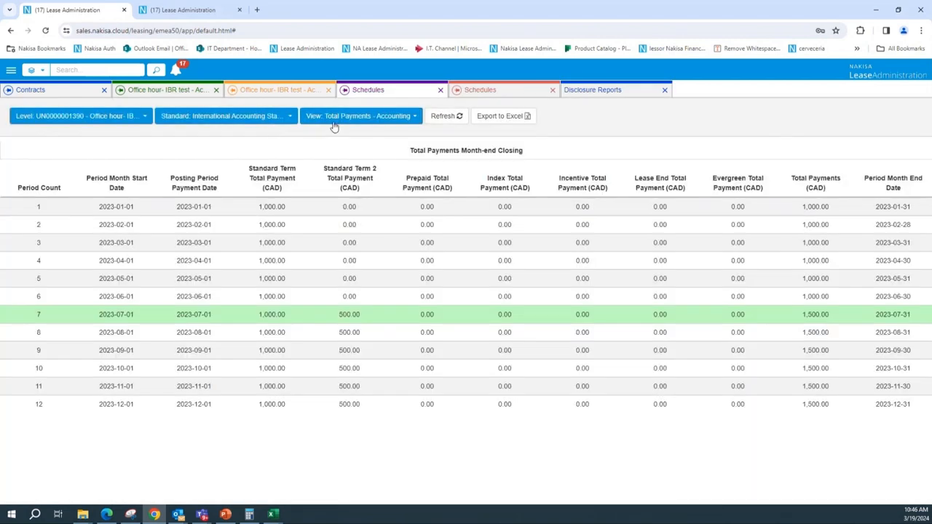
click(336, 120)
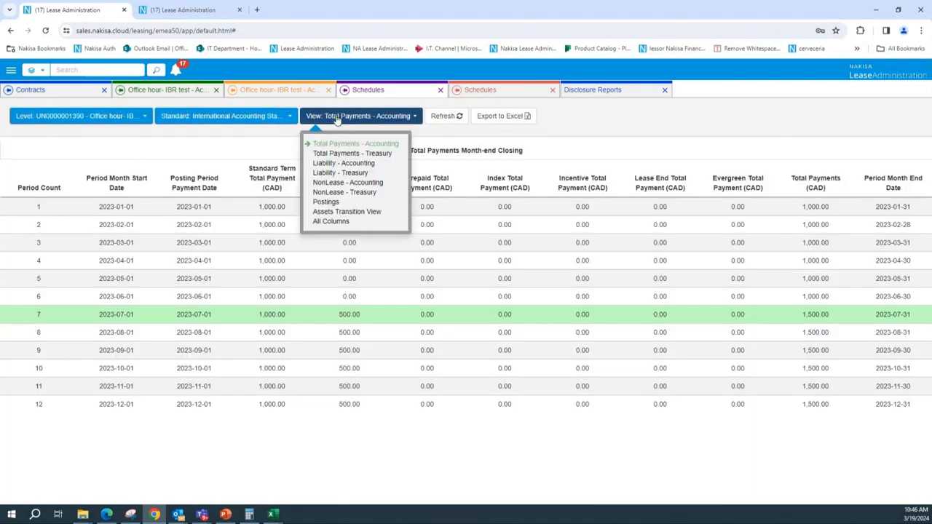
click(331, 221)
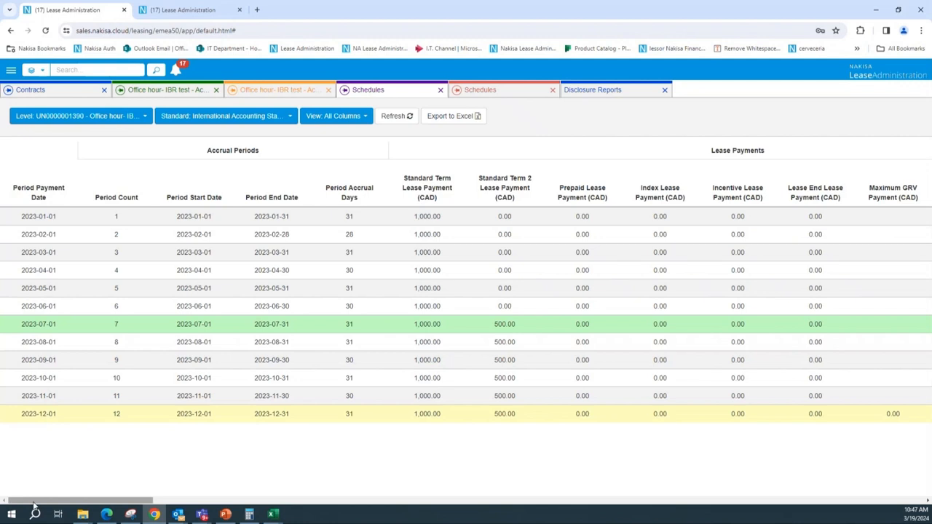
drag(32, 501, 129, 501)
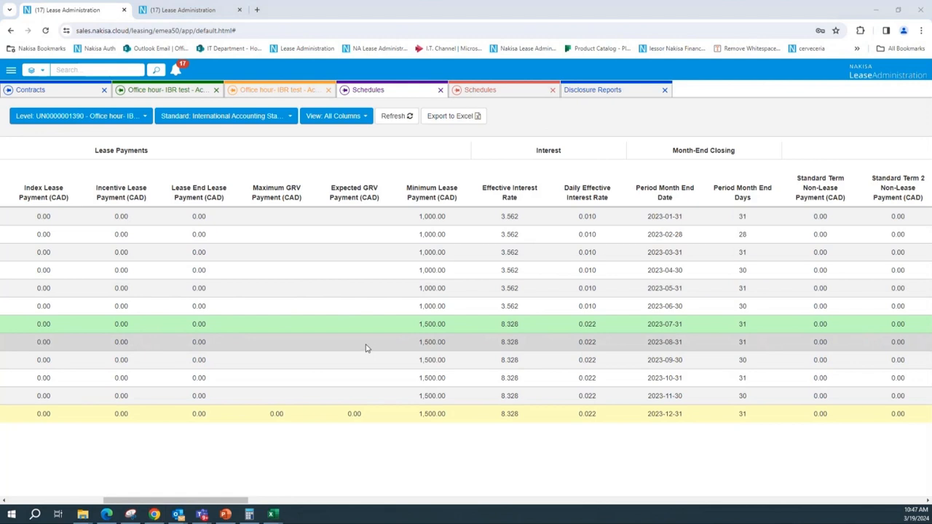
Calculate the effective rate for 8% nominal compounded 365 times in the CalculatorSoup calculator, and compare it with the reassessed schedule
key(alt+Tab)
click(365, 158)
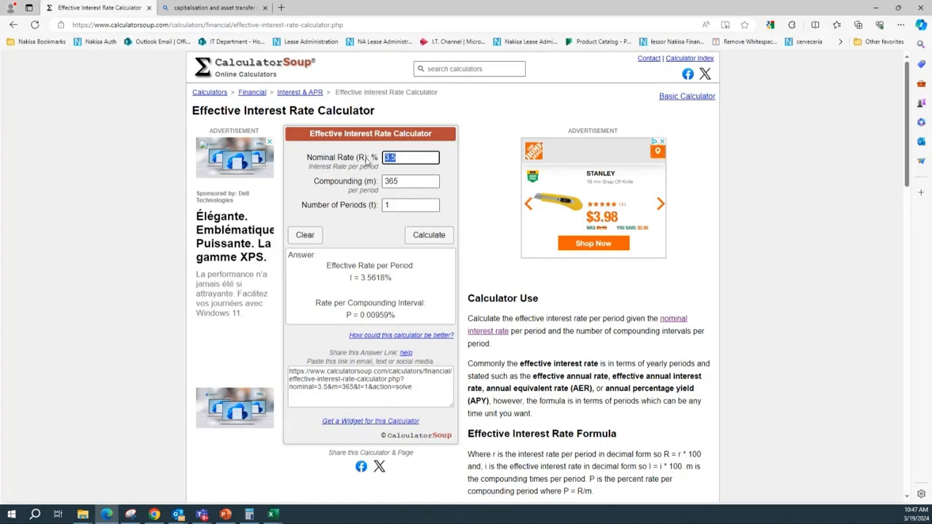
text(8)
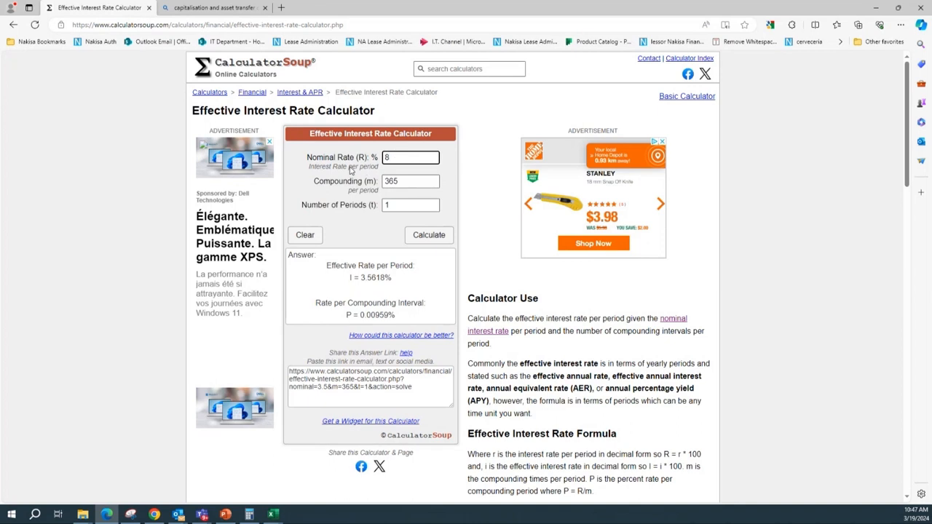
click(414, 237)
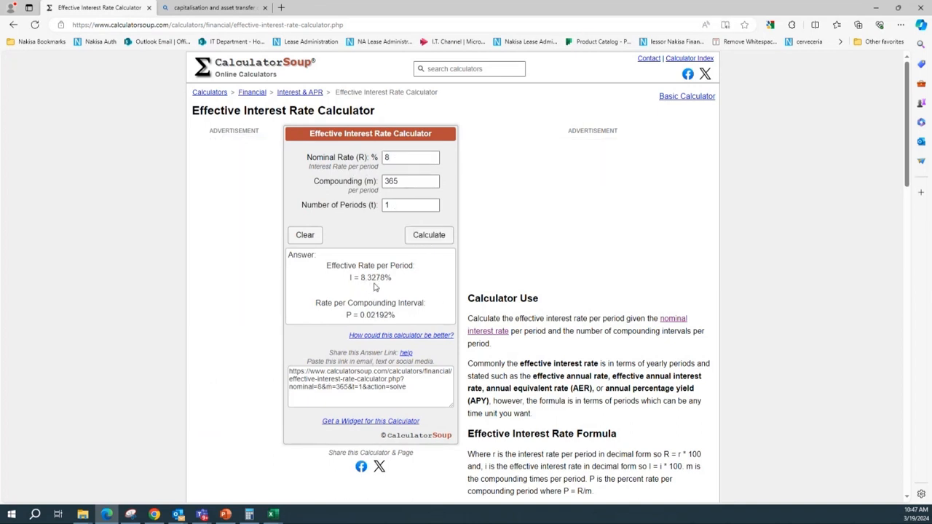
key(alt+Tab)
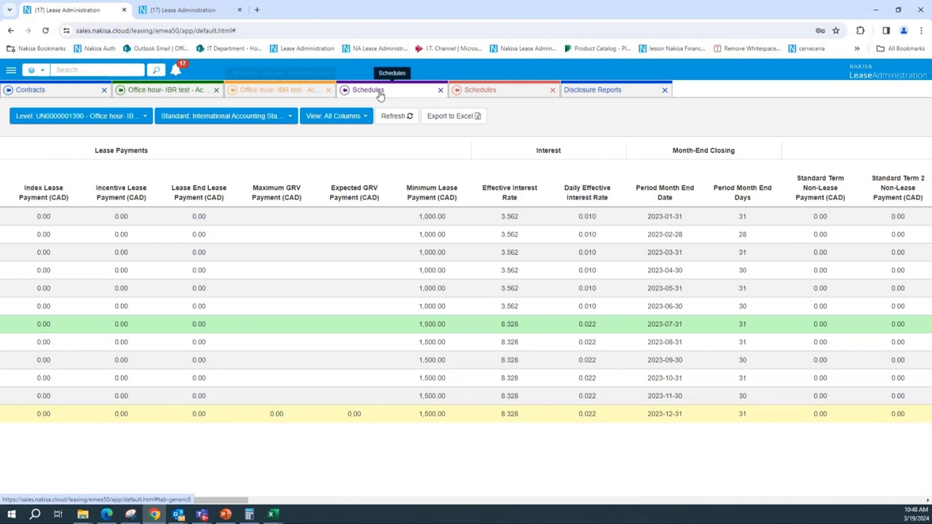
Delete the reassessment draft of the Office hour- IBR test activation group
click(244, 95)
click(133, 107)
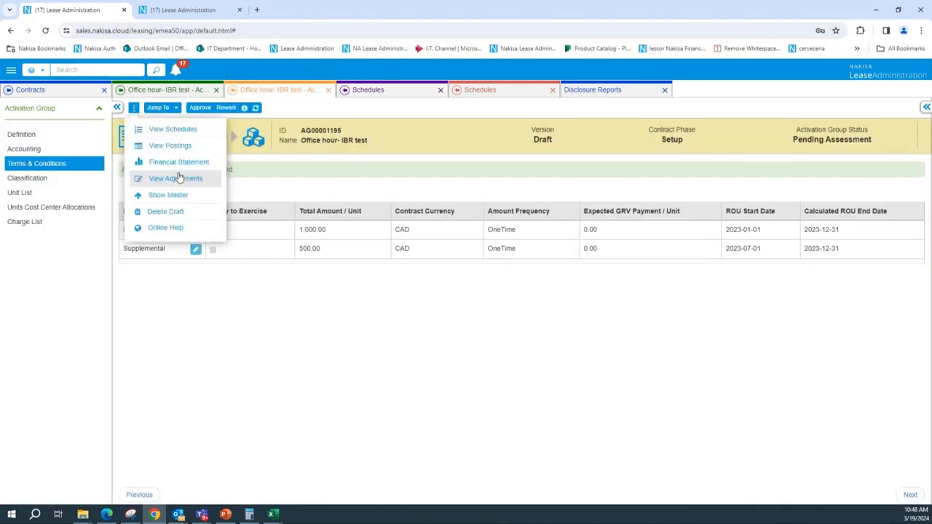
click(177, 211)
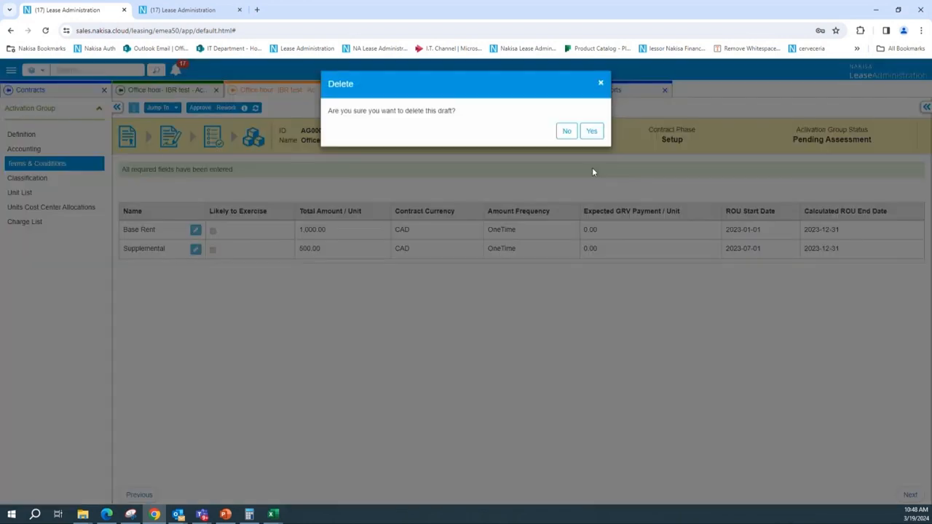
click(591, 134)
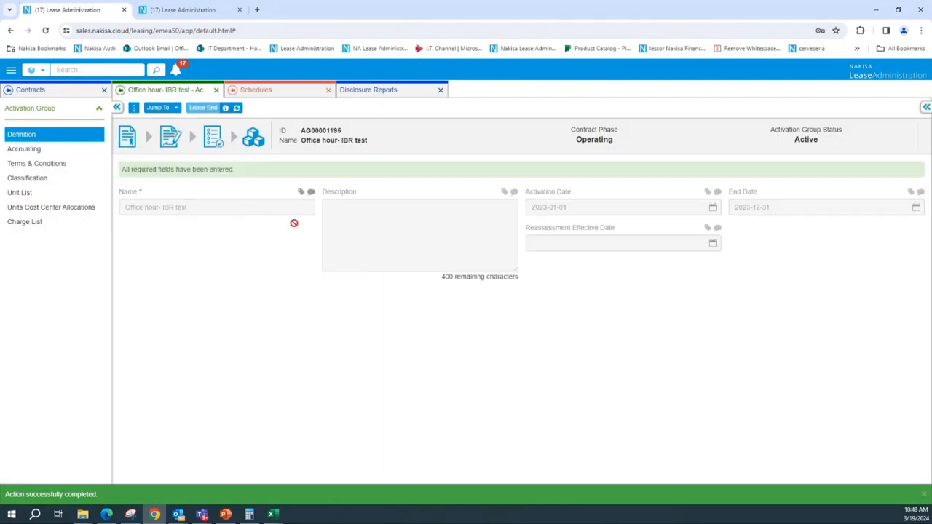
Create a reassessment of the Office hour- IBR test activation group with reason code Reassessment and the contract rate modified to 5
click(135, 108)
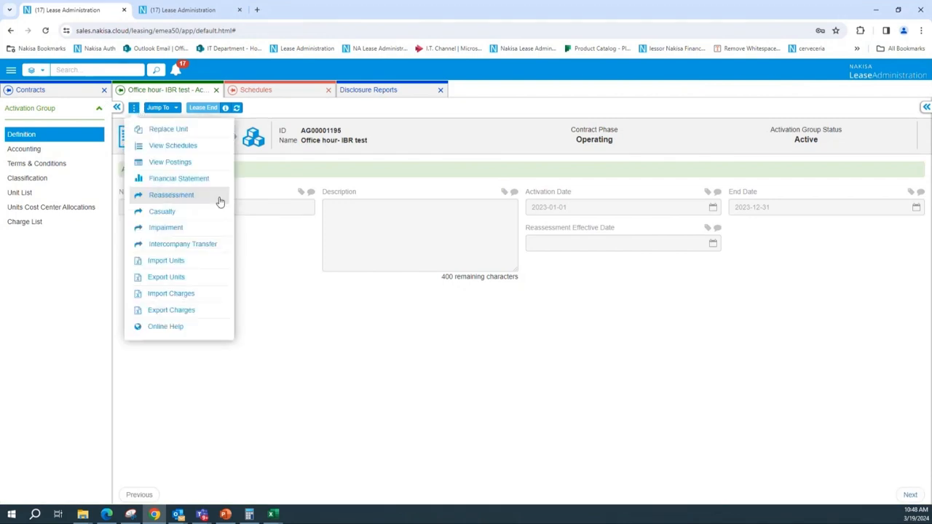
click(182, 194)
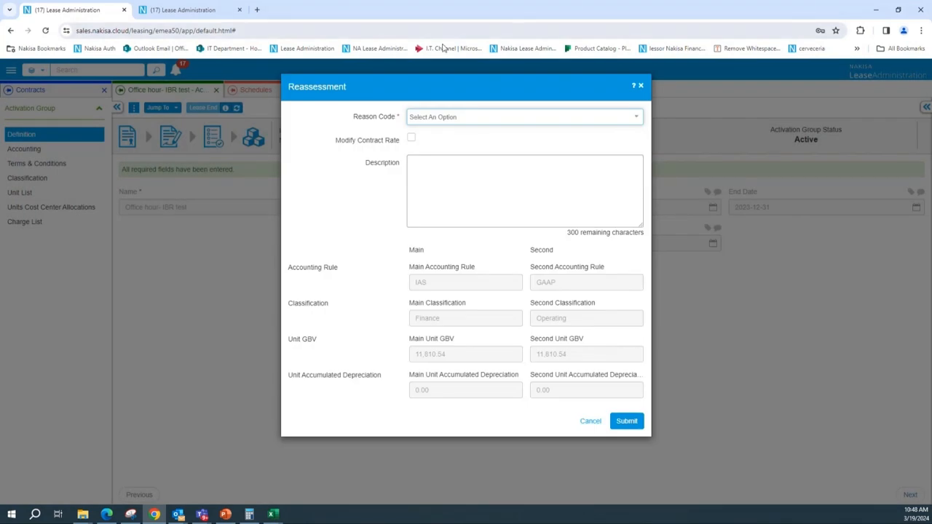
click(447, 115)
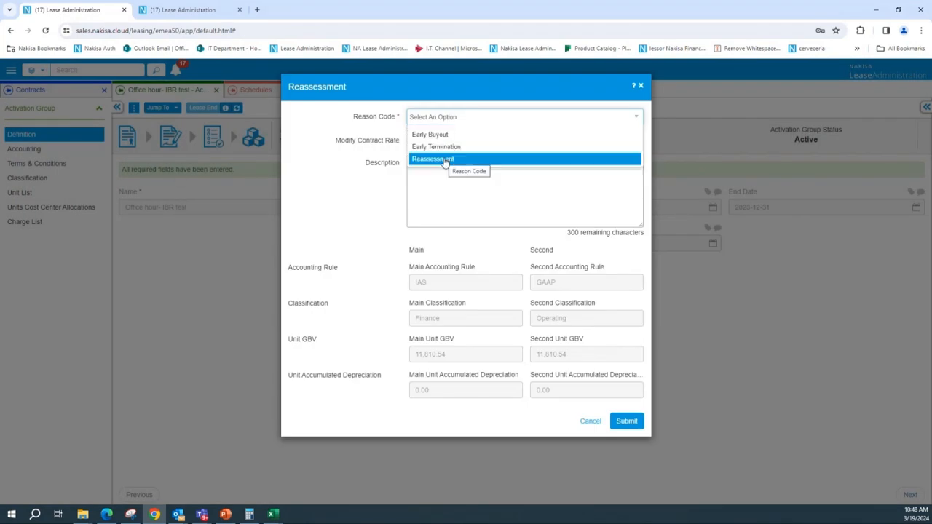
click(442, 162)
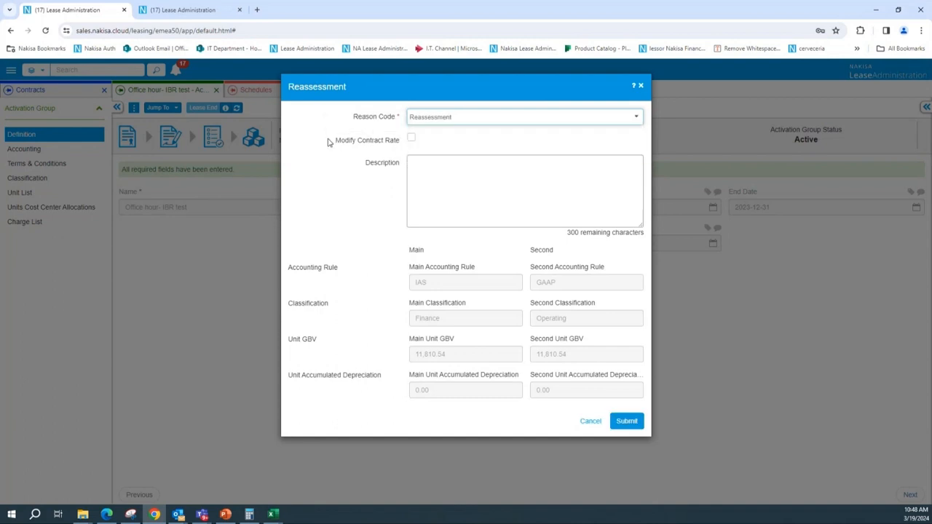
click(411, 137)
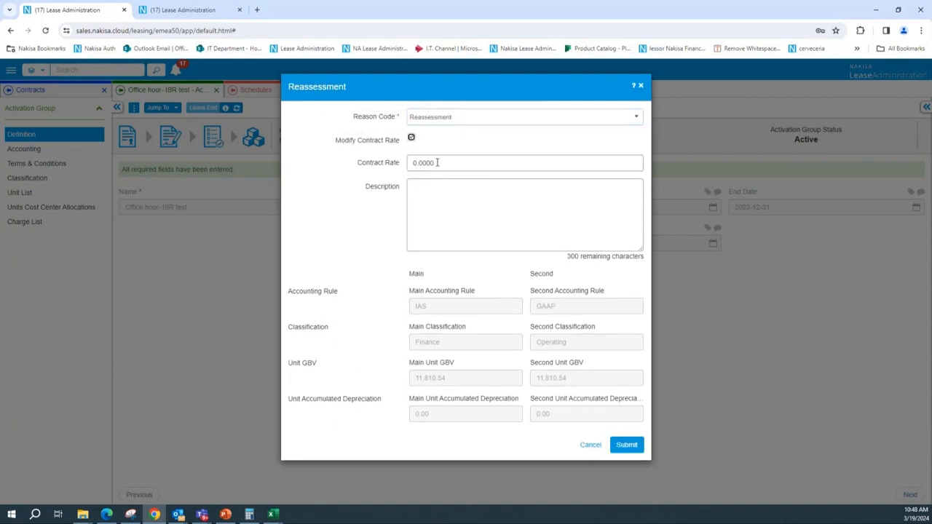
click(438, 163)
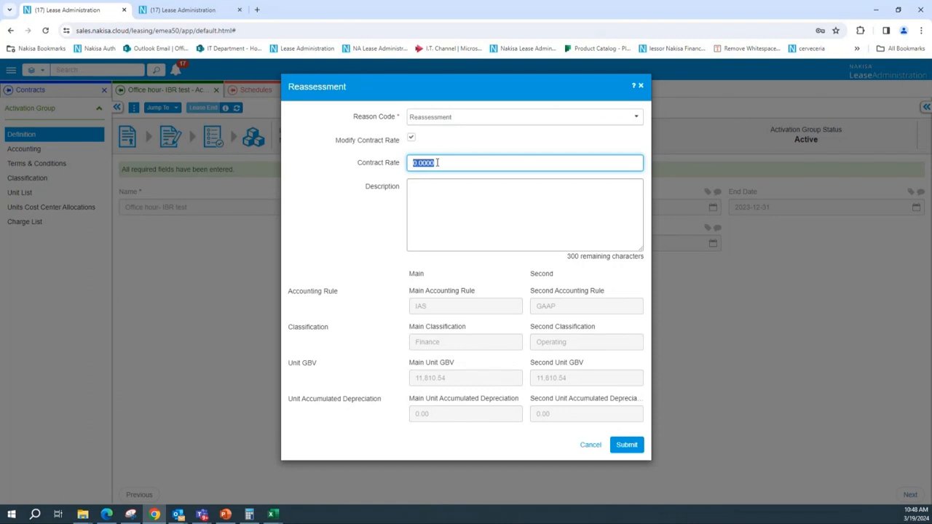
text(5)
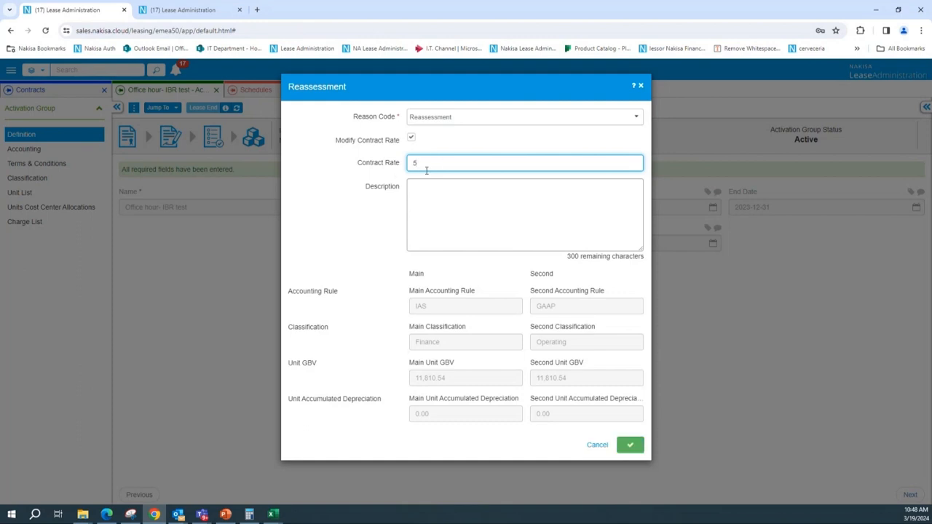
click(629, 445)
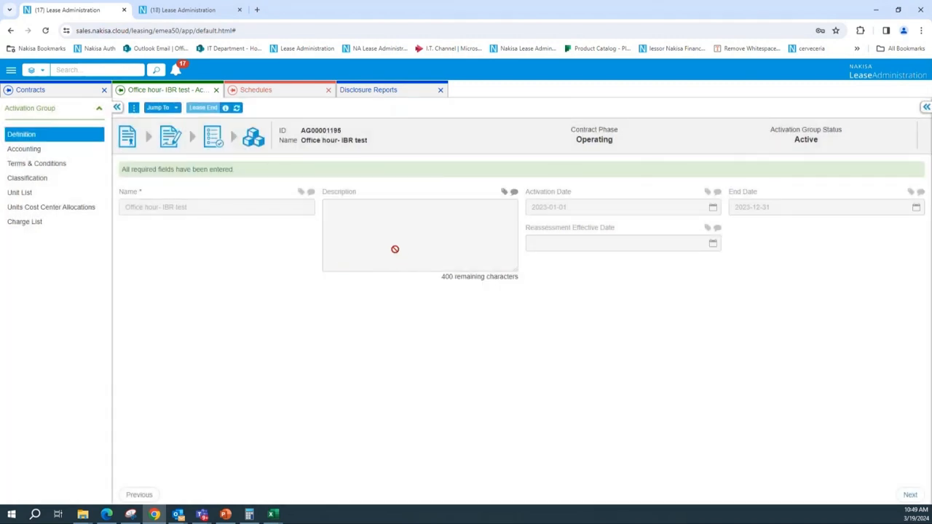
Open the existing reassessment draft and mark the Supplemental term as likely to exercise in its terms and conditions
click(133, 108)
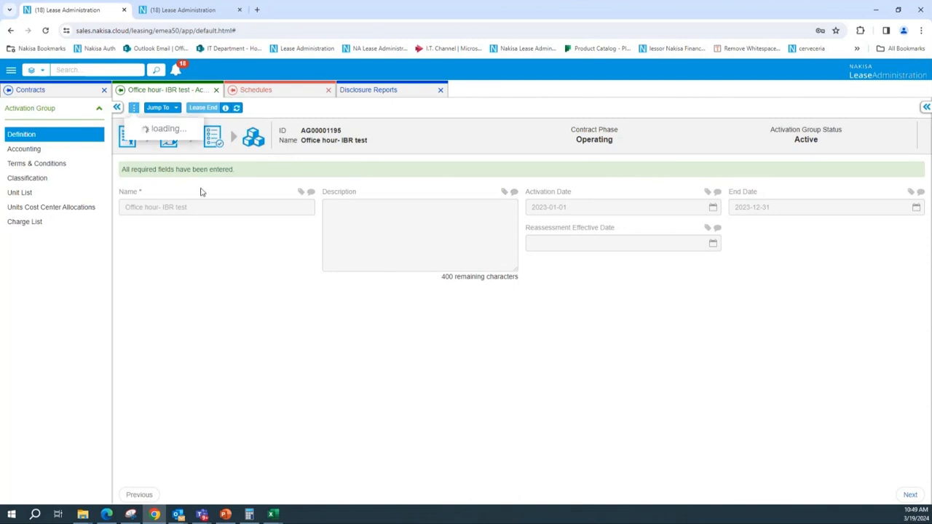
click(182, 194)
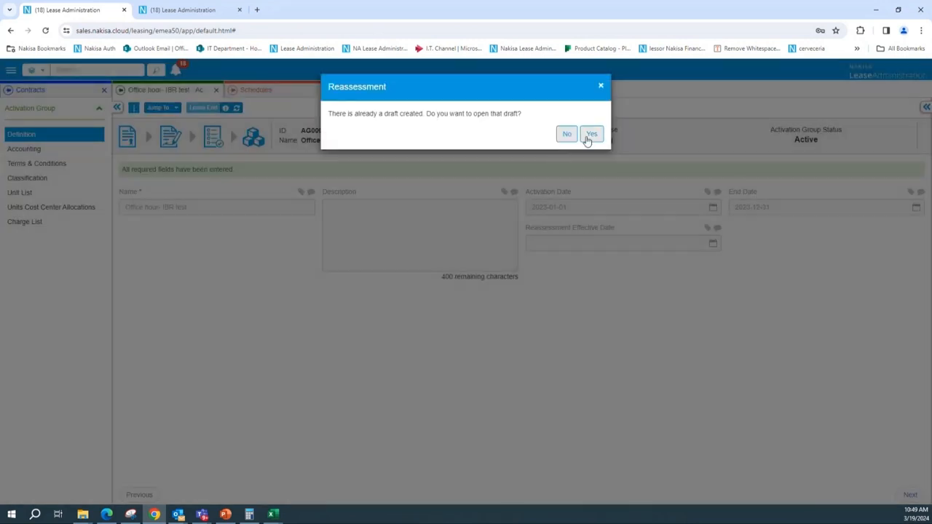
click(589, 136)
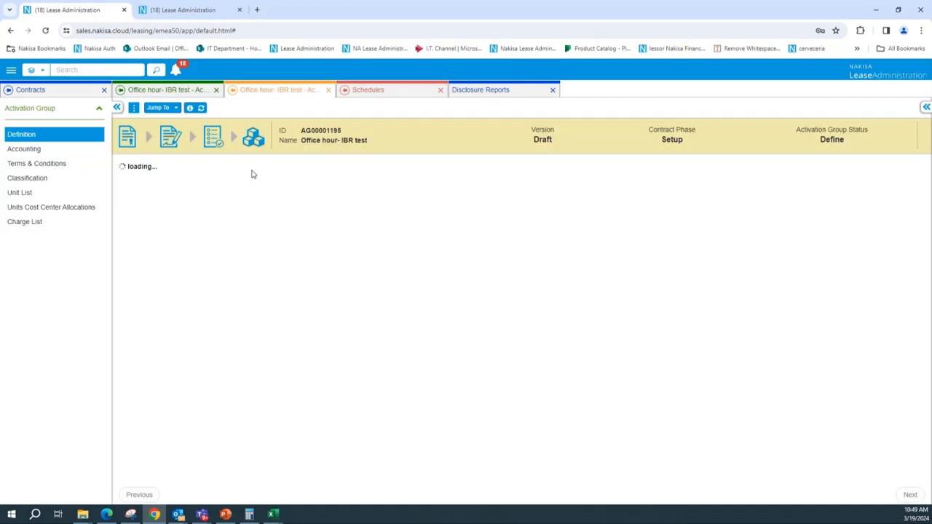
click(35, 167)
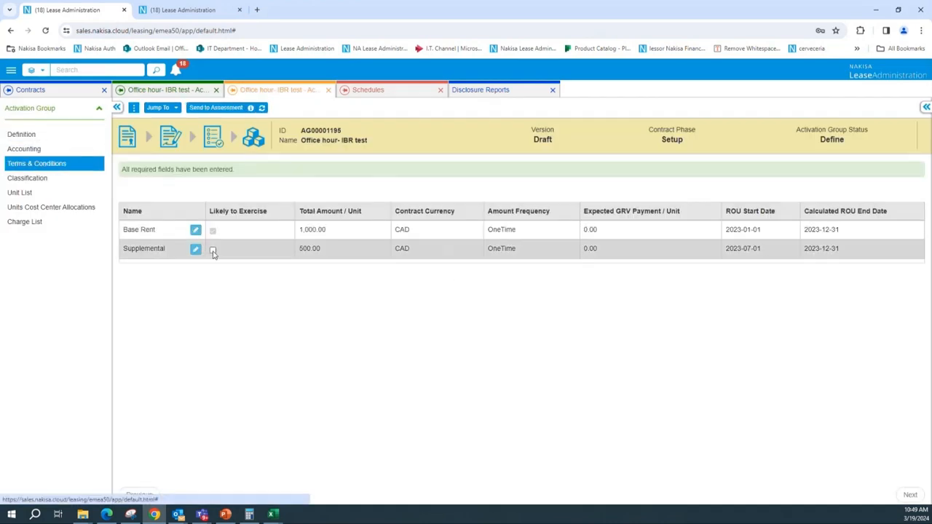
click(212, 250)
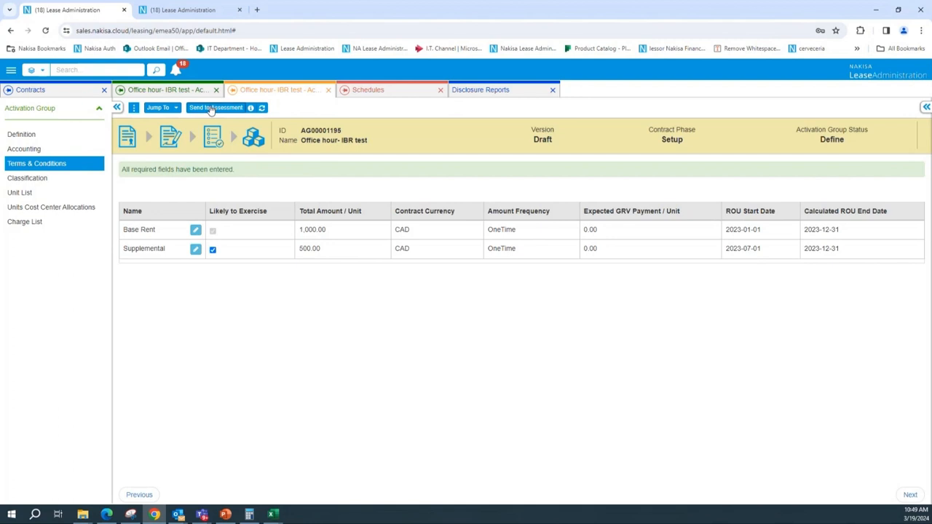
Send the draft activation group to assessment with the effective date 2023-07-01
click(212, 107)
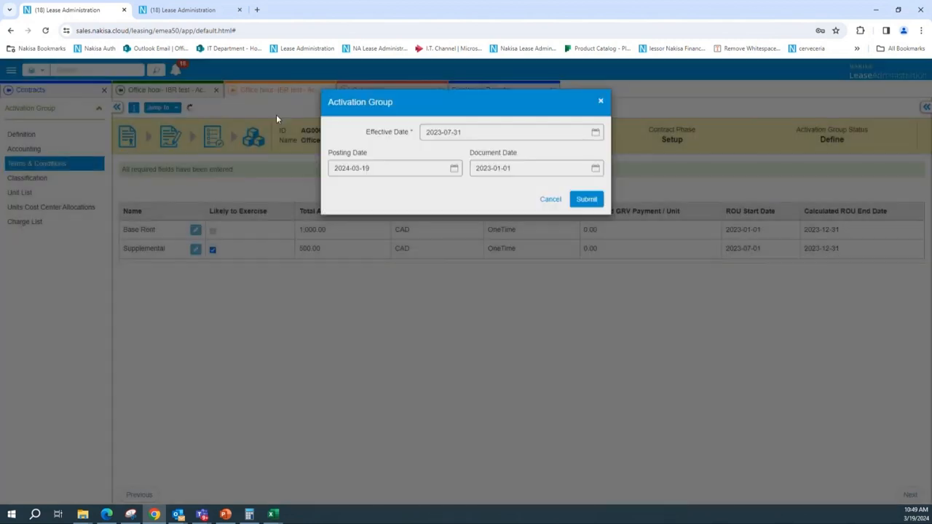
click(485, 142)
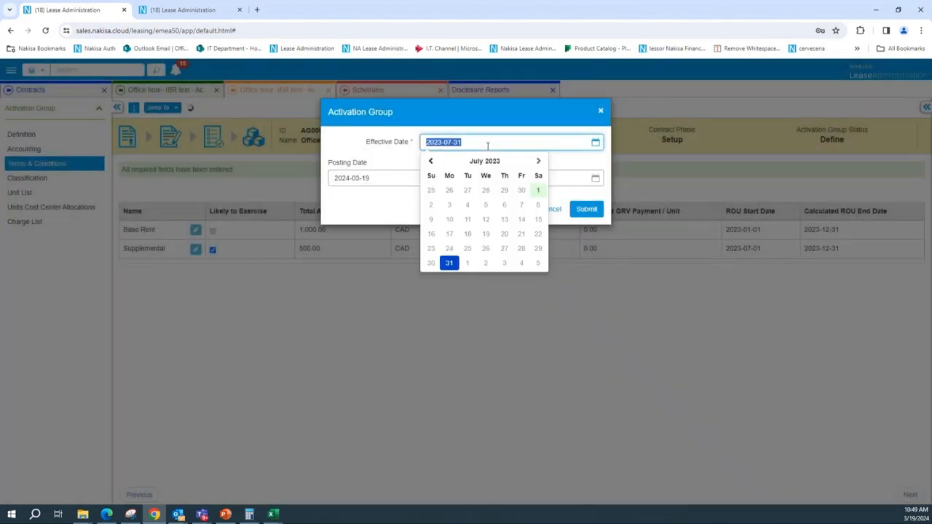
click(537, 192)
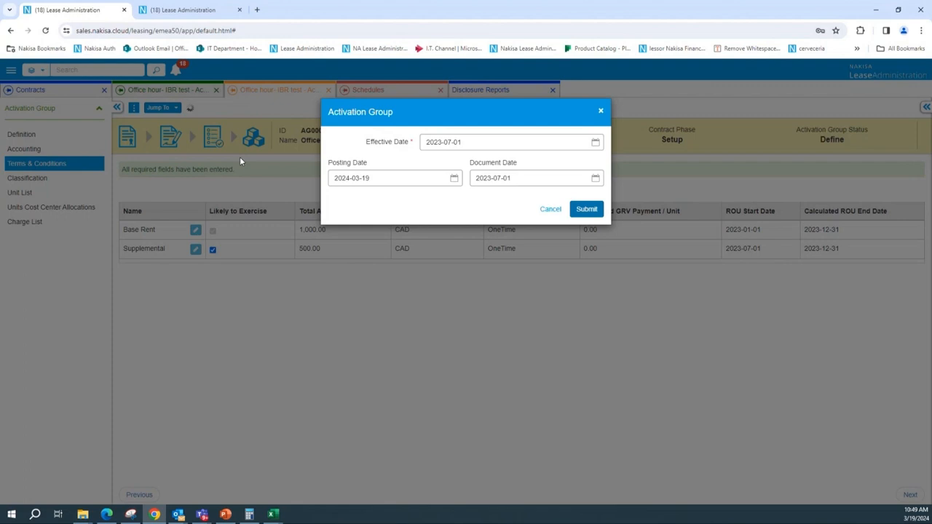
click(581, 210)
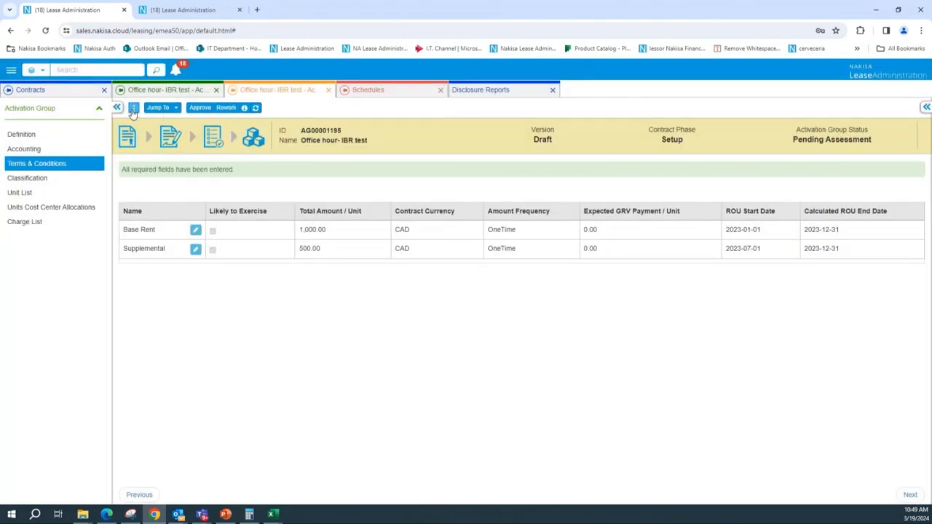
Examine the effective interest rate from July in the draft's schedules using the All Columns view, and return to the draft activation group
click(134, 109)
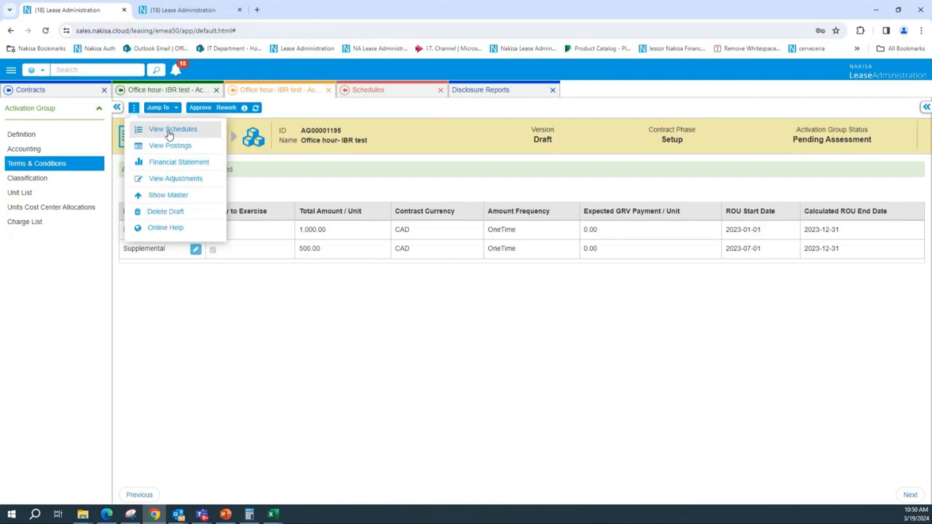
click(172, 129)
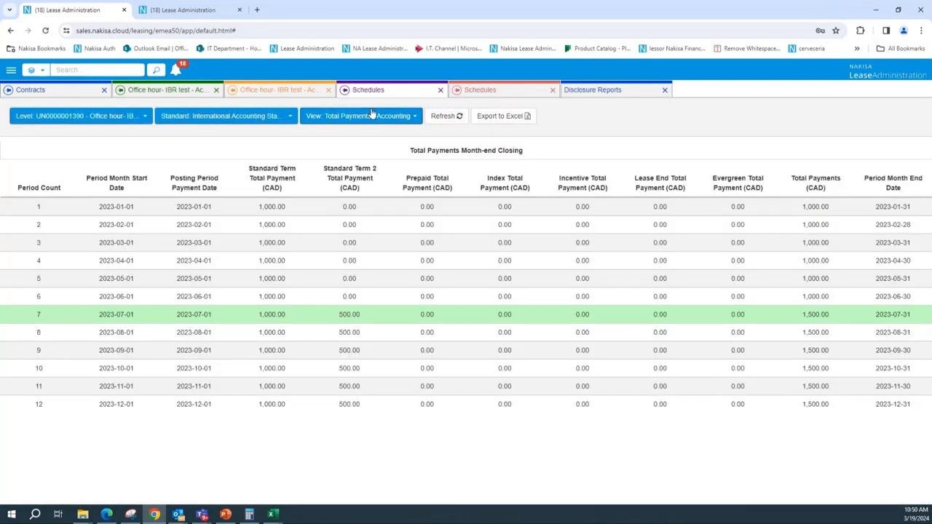
click(313, 119)
click(328, 223)
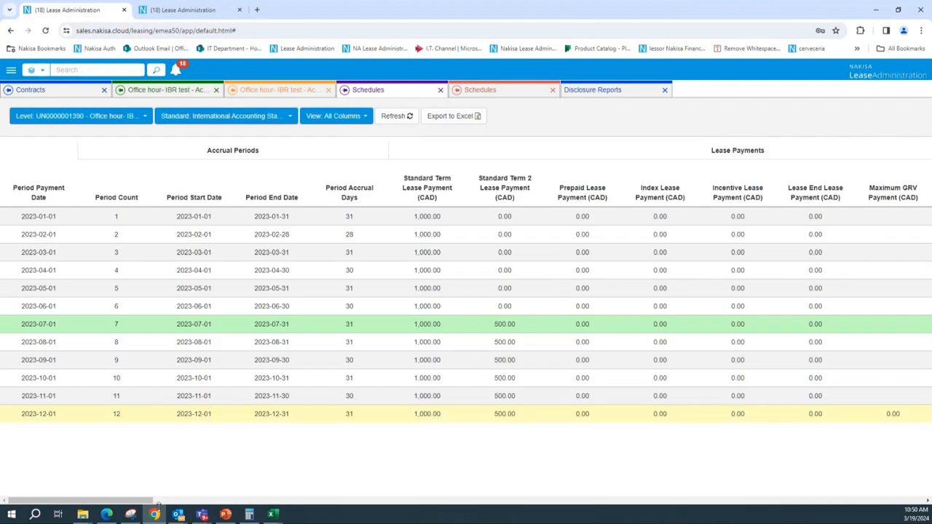
drag(144, 502, 256, 504)
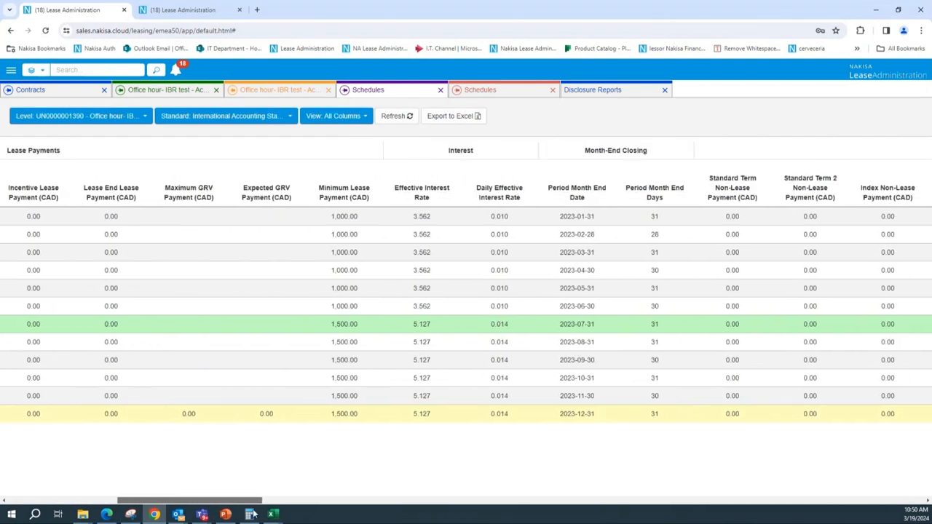
drag(405, 332, 439, 331)
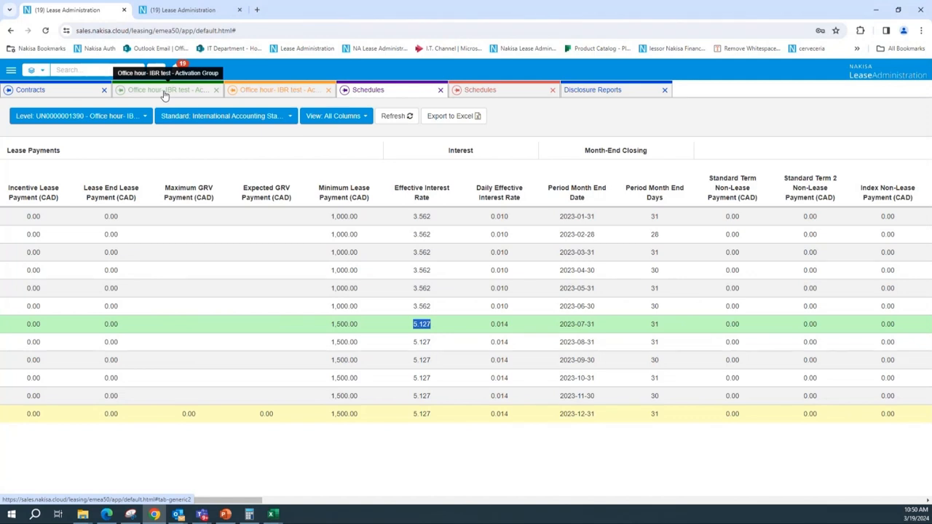
click(261, 96)
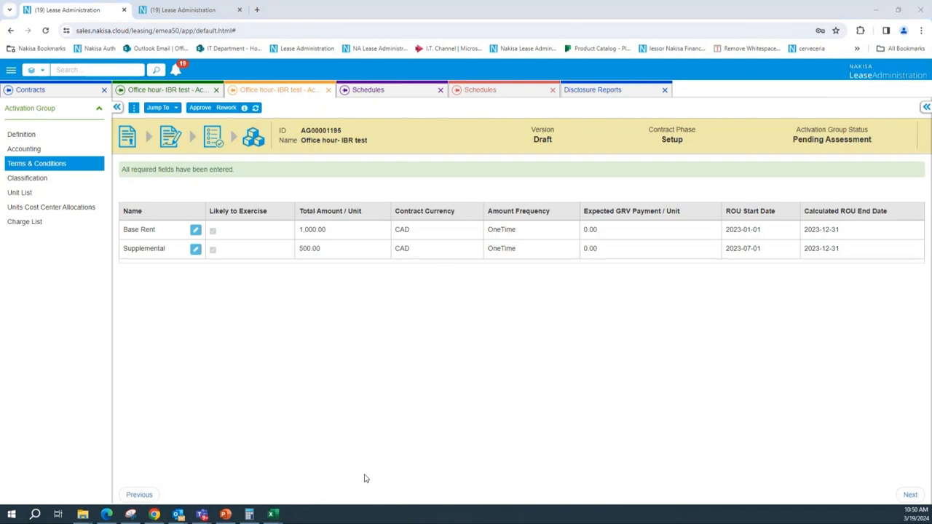
Switch to the PowerPoint deck and review the contract rate and IBR scenario slides through the slide on setting "Modify Contract Rate" by default
key(alt+Tab)
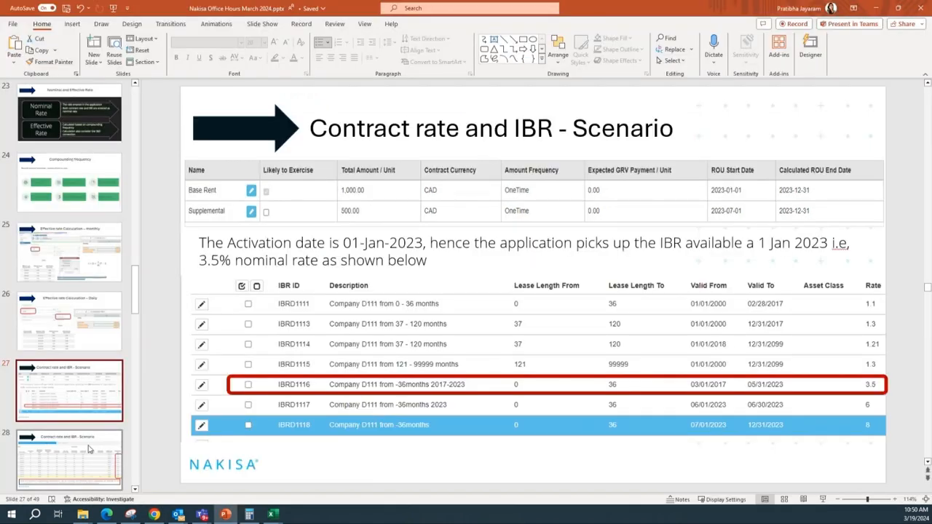
click(53, 461)
scroll(73, 408, down, 3)
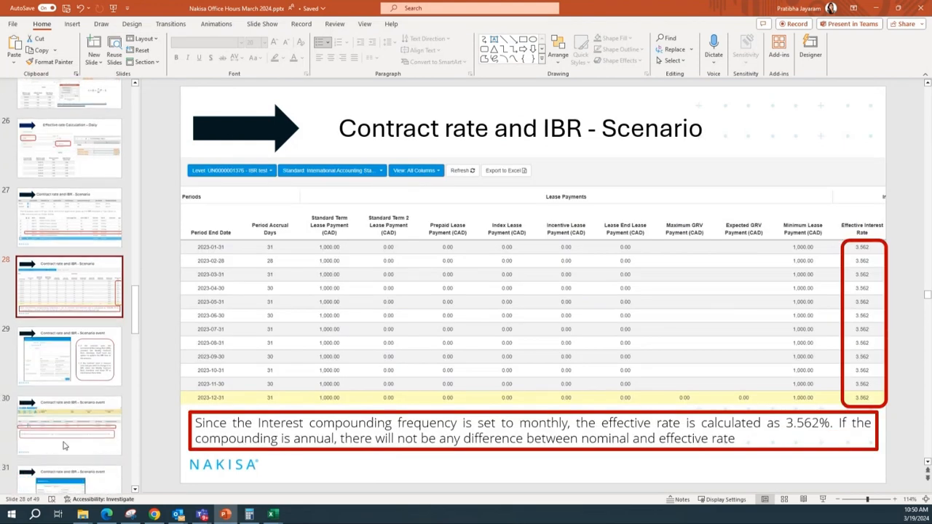
click(89, 352)
scroll(73, 349, down, 2)
click(82, 334)
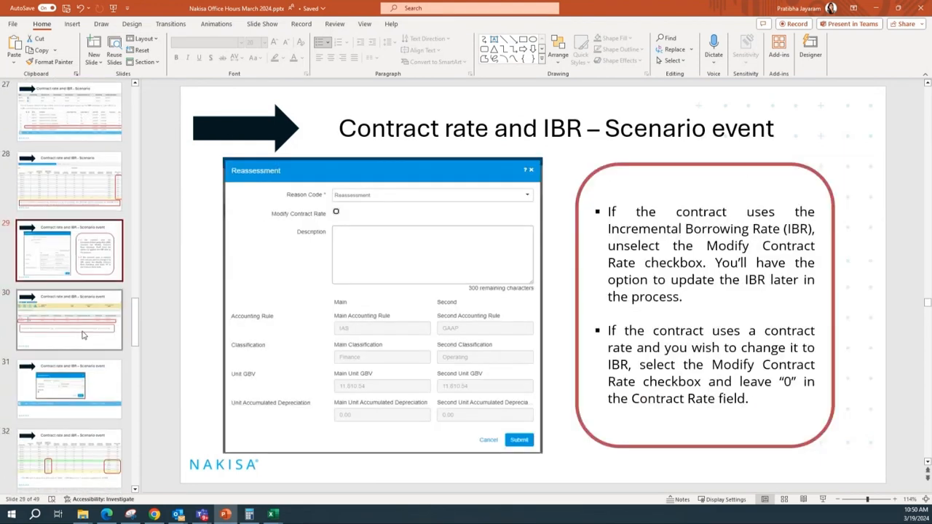
scroll(82, 334, down, 2)
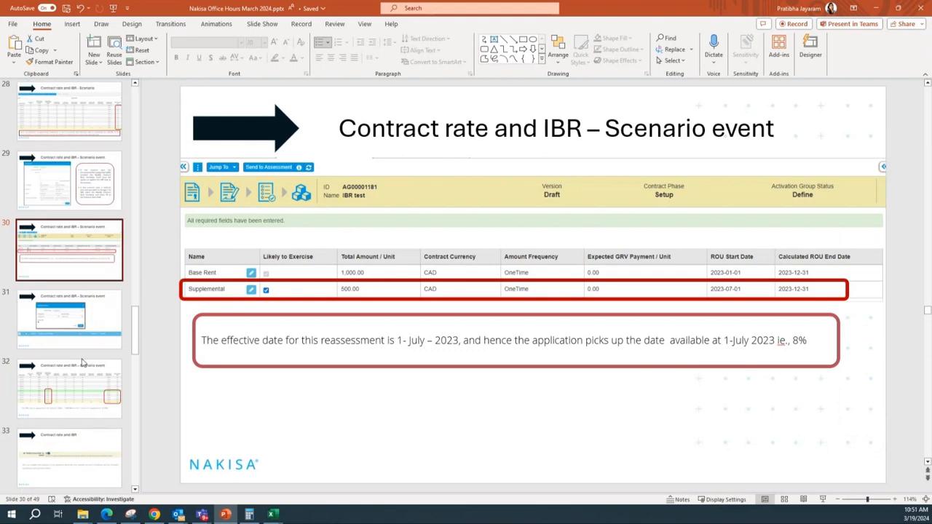
click(77, 441)
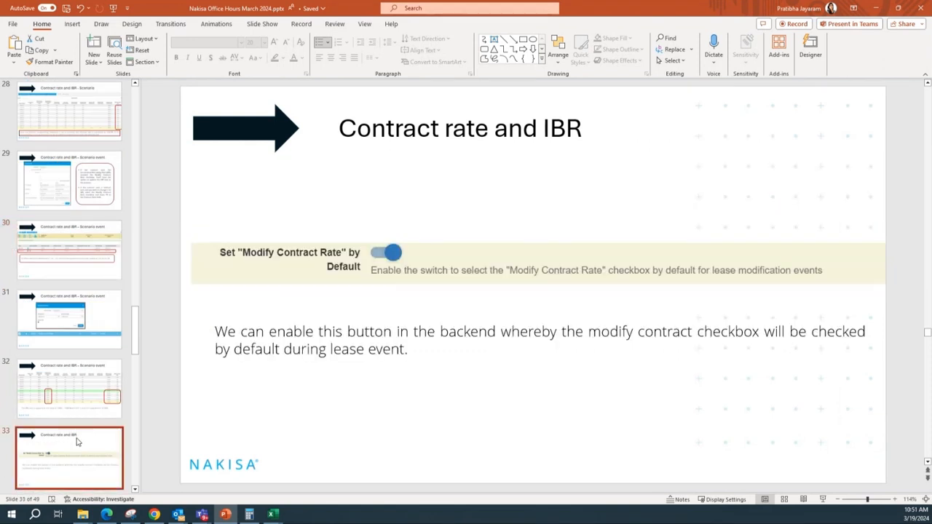
scroll(77, 441, down, 3)
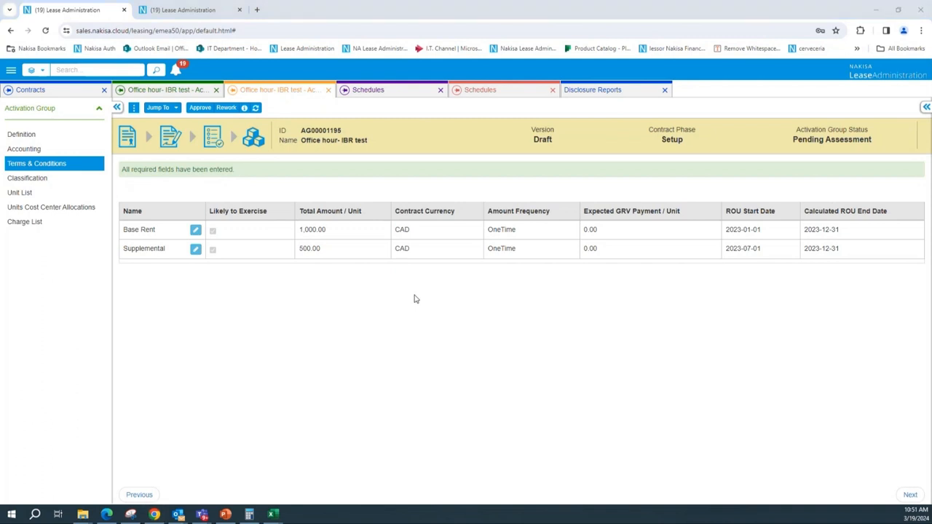
key(alt+Tab)
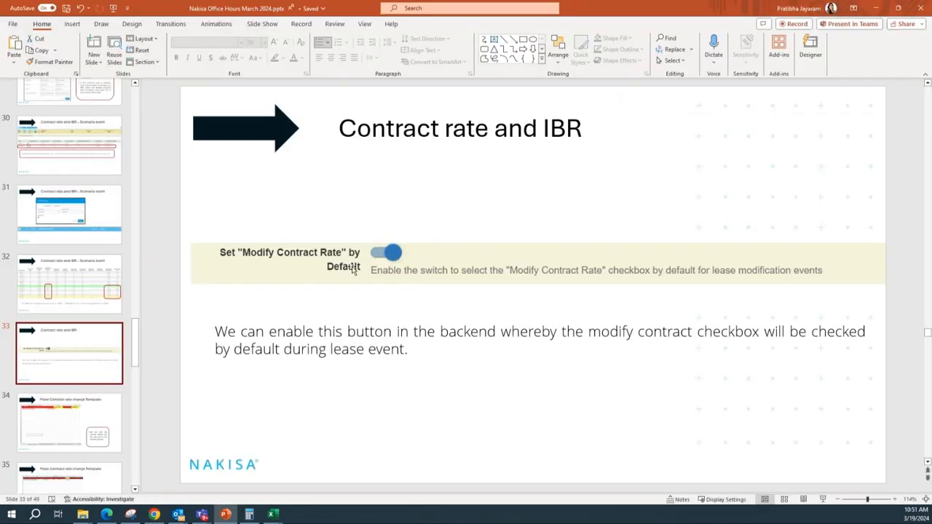